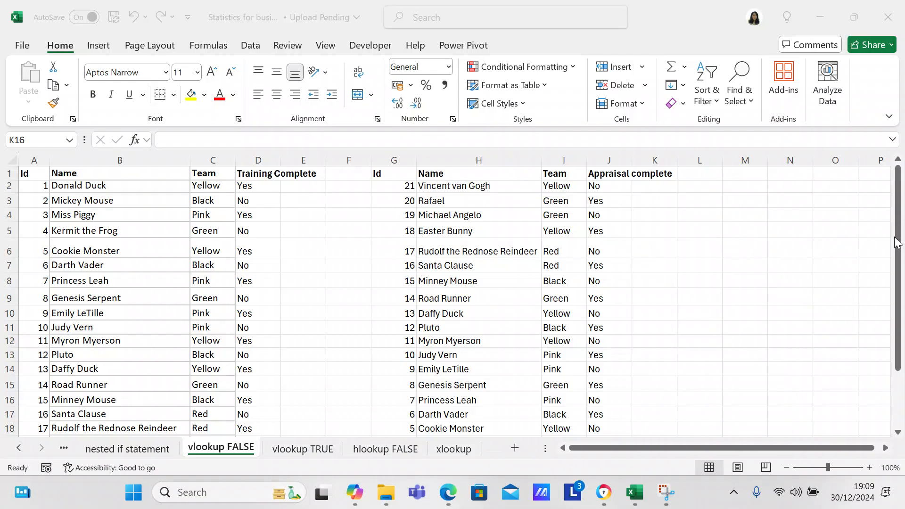
Examine the training table on the vlookup FALSE sheet, checking its Id cells A2 and A3, Team cell C2 and Training Complete cell D2
click(890, 333)
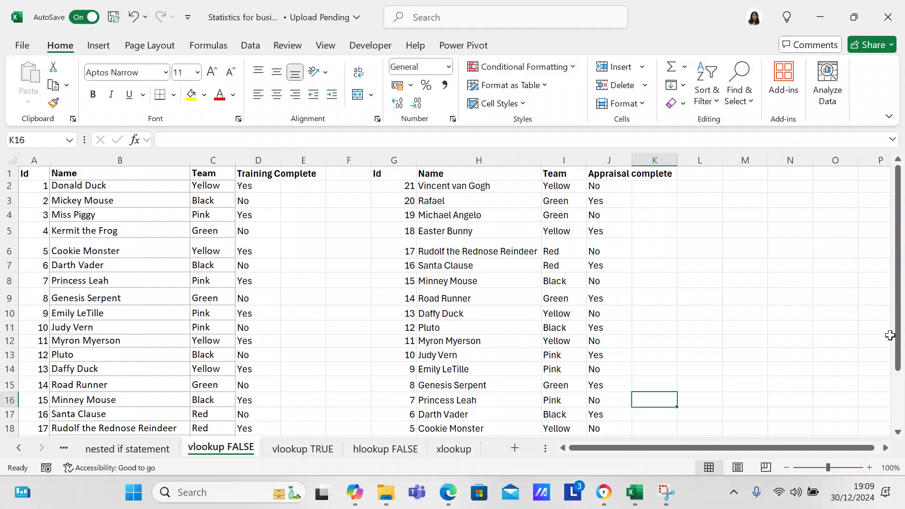
drag(900, 336, 903, 295)
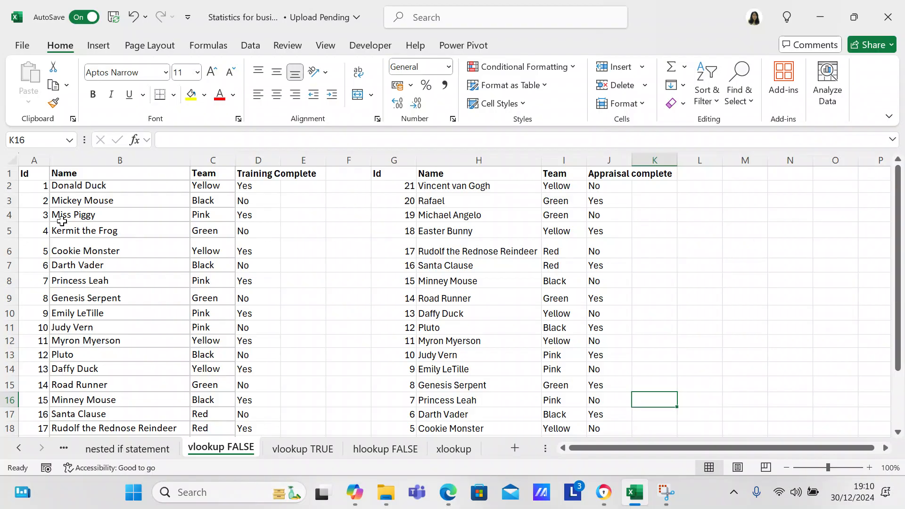
click(40, 191)
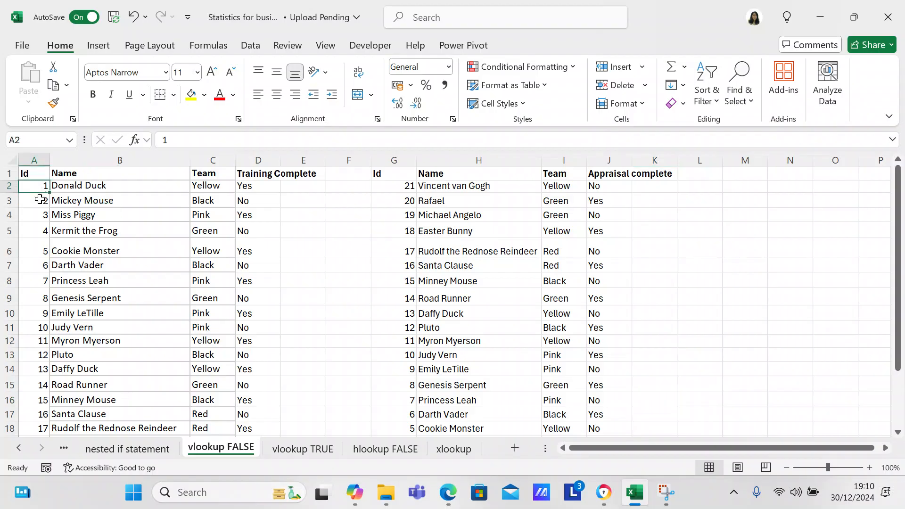
click(42, 203)
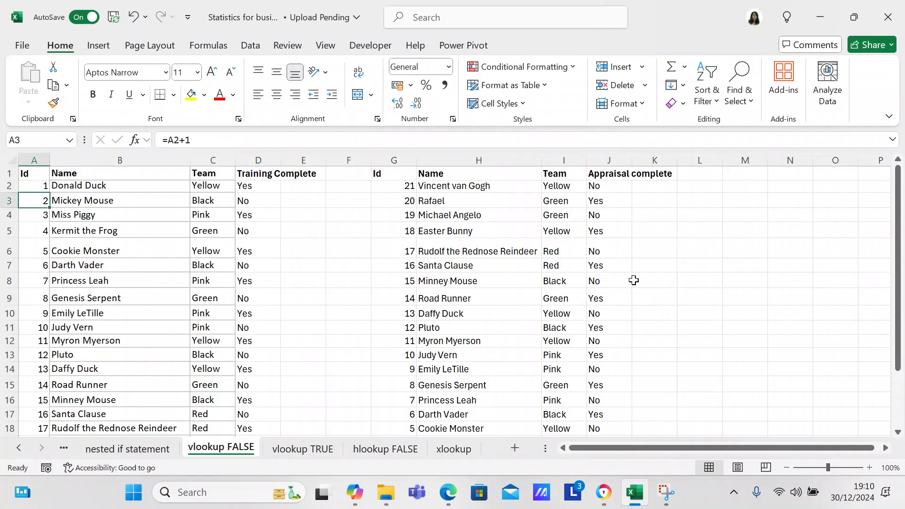
click(203, 186)
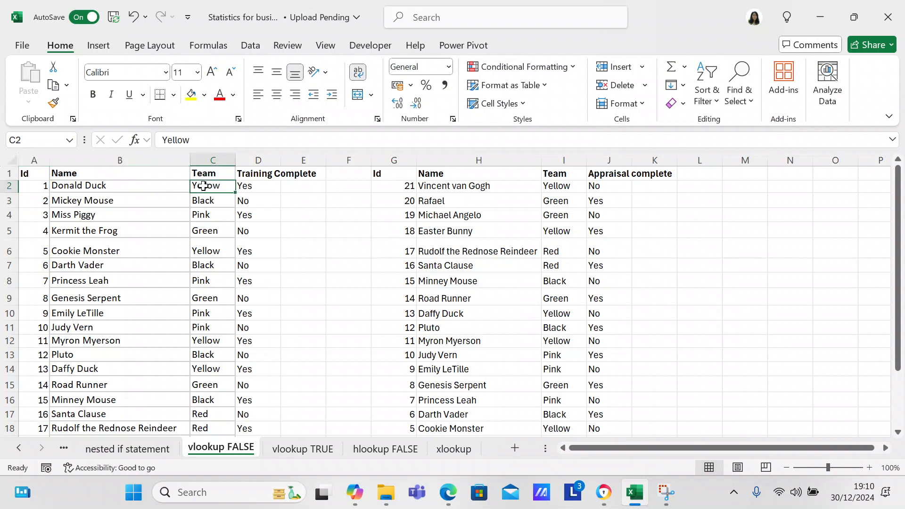
click(242, 186)
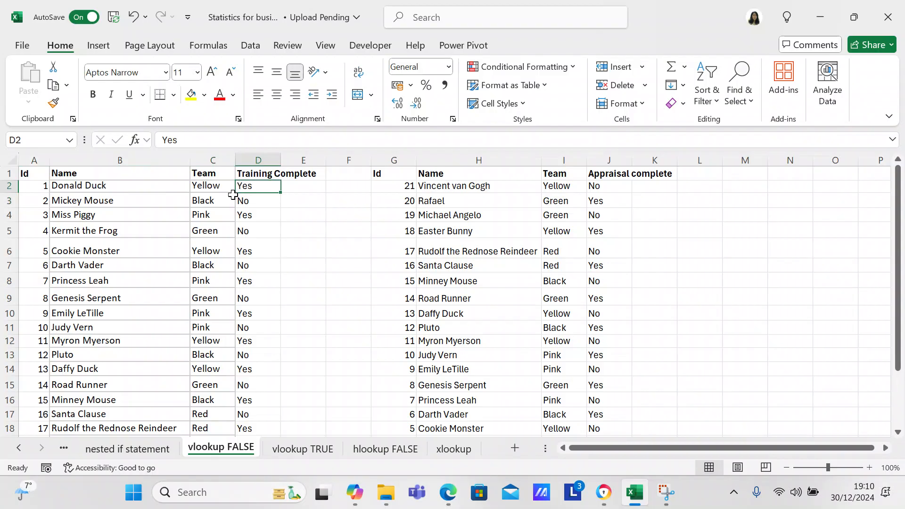
Narrow both Id columns, G in the appraisal table and A in the training table
drag(414, 159, 403, 165)
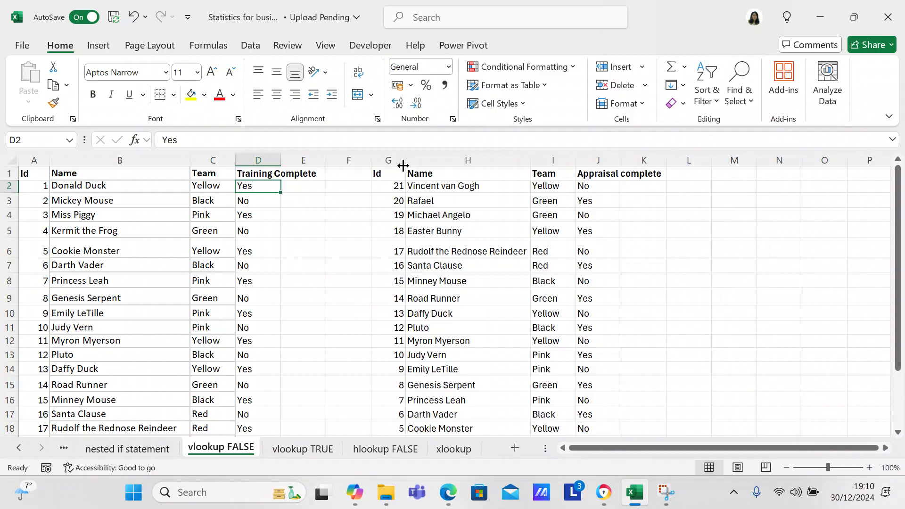
drag(47, 160, 41, 160)
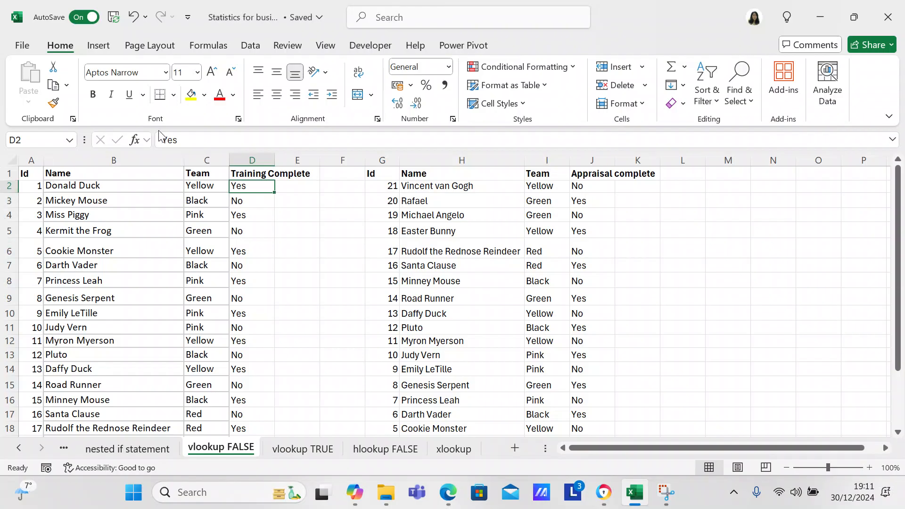
Examine the appraisal table's Id formulas in column G and the VLOOKUP formulas in its Name and Team columns
click(369, 188)
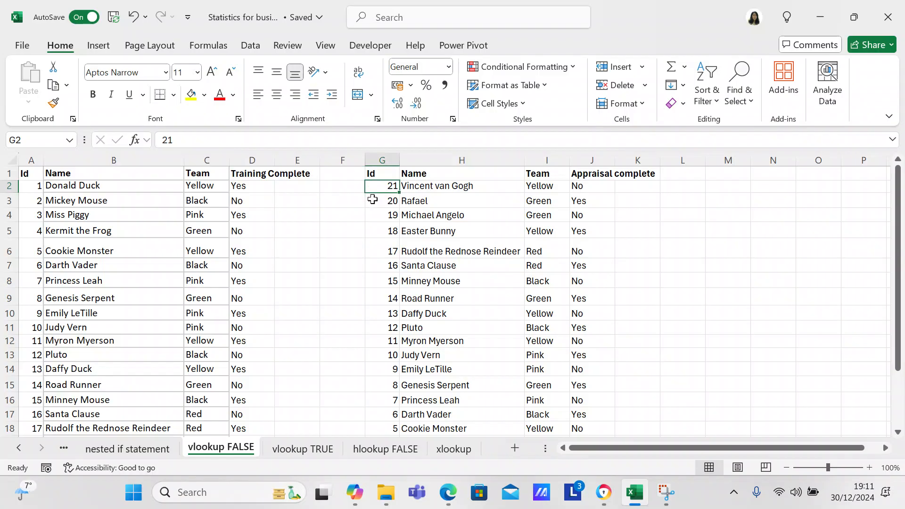
click(372, 201)
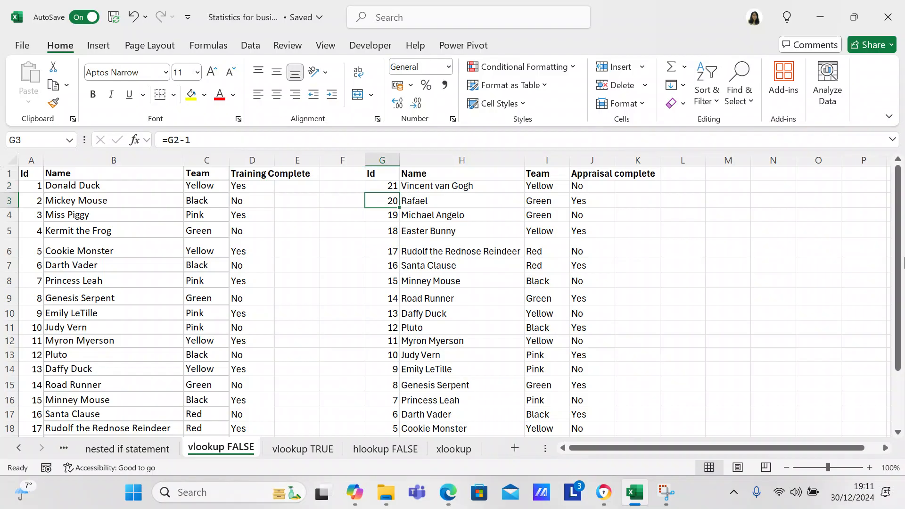
drag(899, 274, 904, 315)
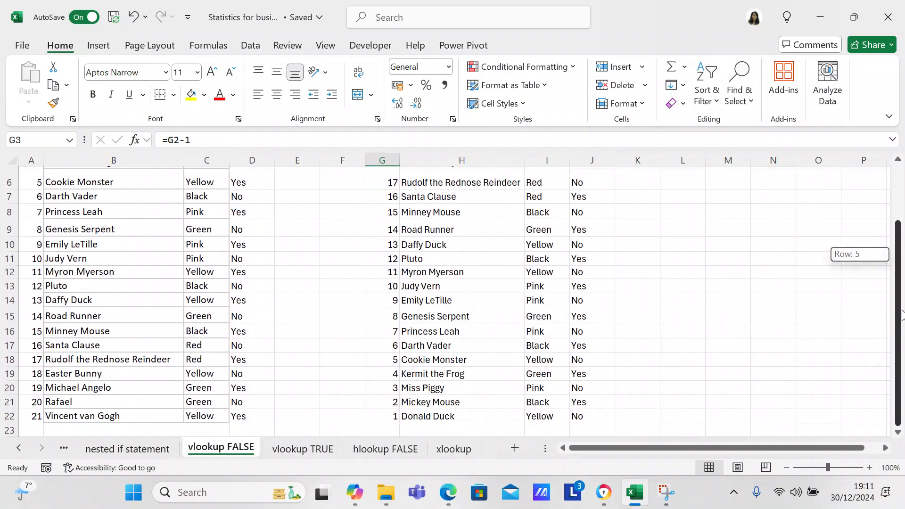
drag(902, 313, 893, 143)
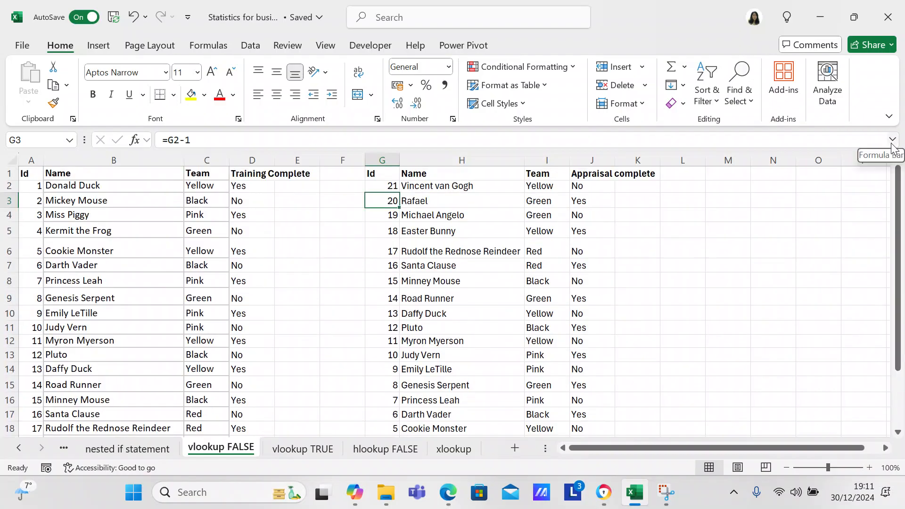
click(420, 185)
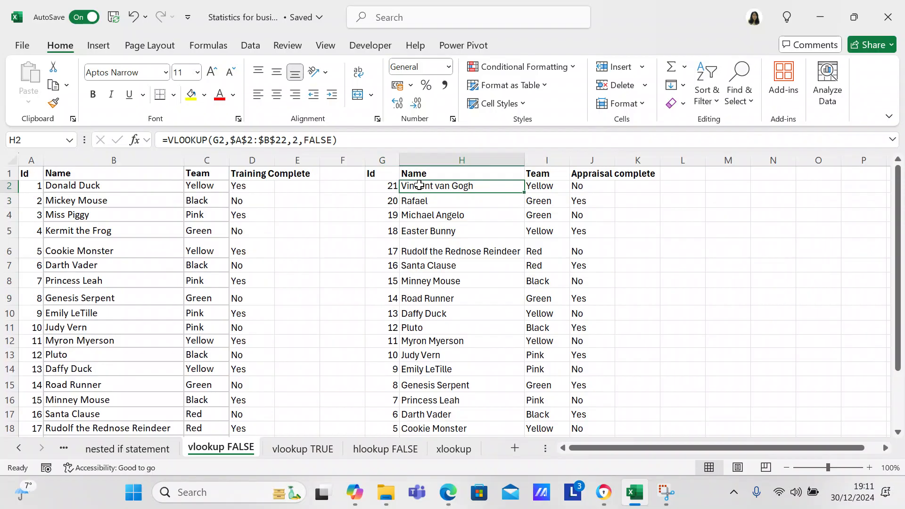
click(394, 185)
click(414, 185)
click(420, 201)
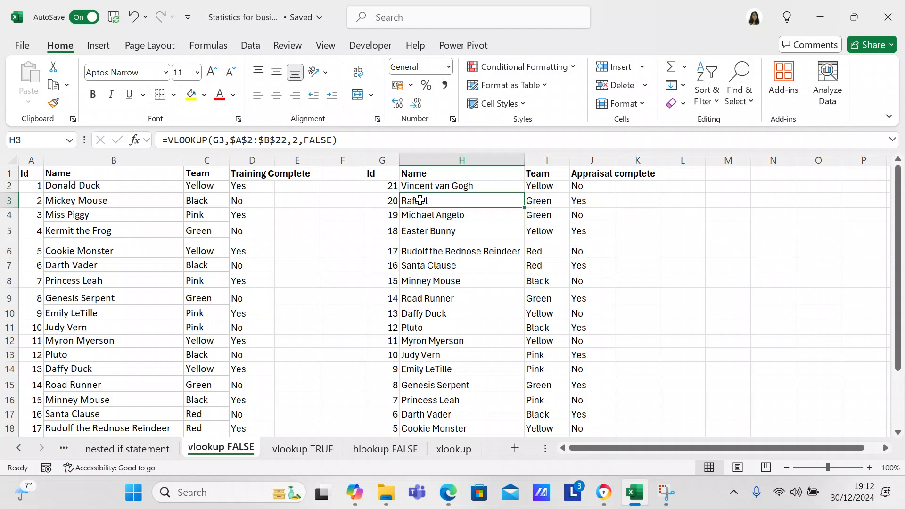
click(536, 185)
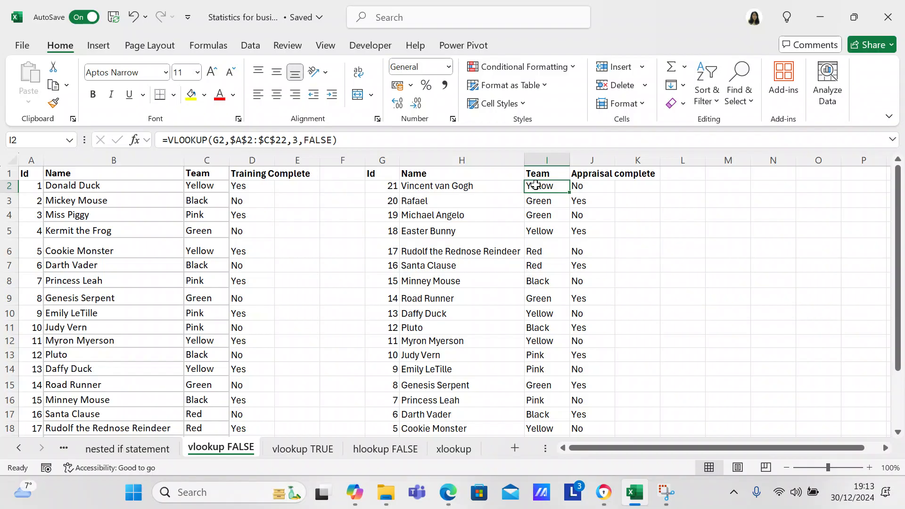
drag(901, 252, 899, 169)
Open the vlookup TRUE sheet and examine the Order Quantity formula, the lookup table's Amount Ordered values and the Discount formula in B2
click(302, 451)
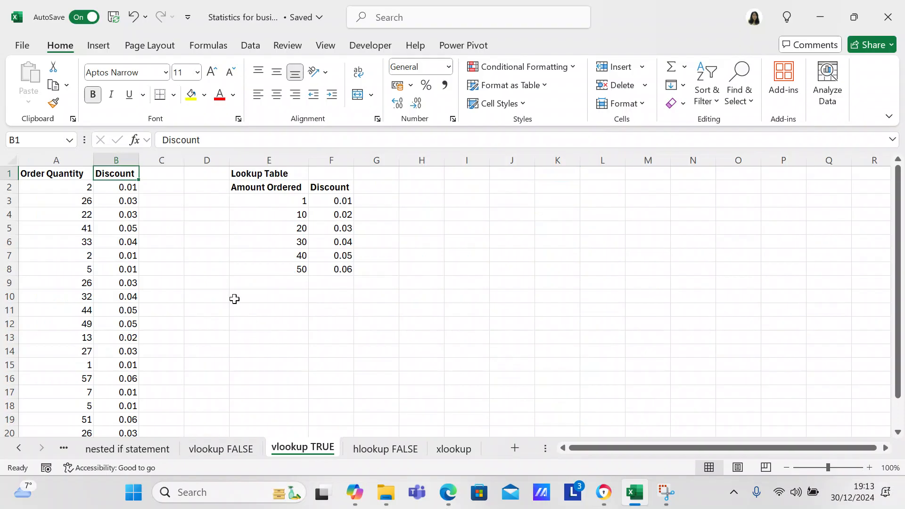
click(68, 187)
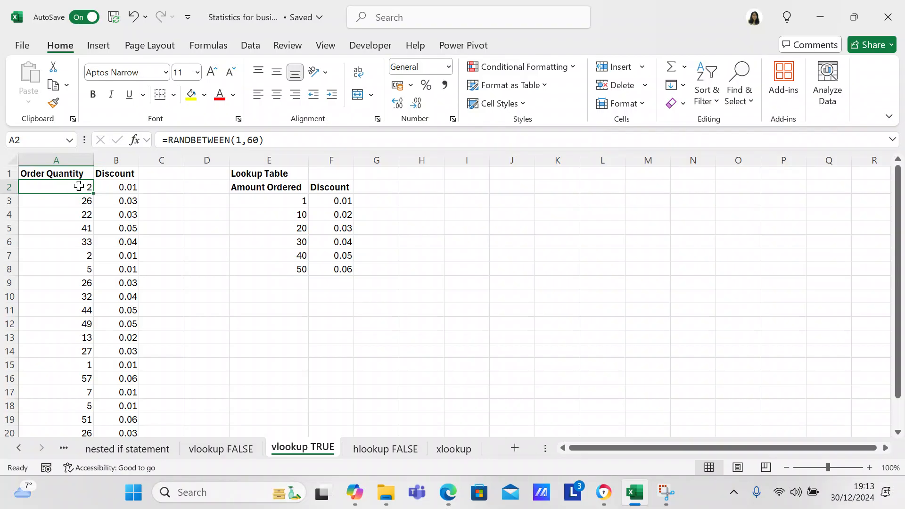
drag(901, 225, 902, 193)
click(307, 202)
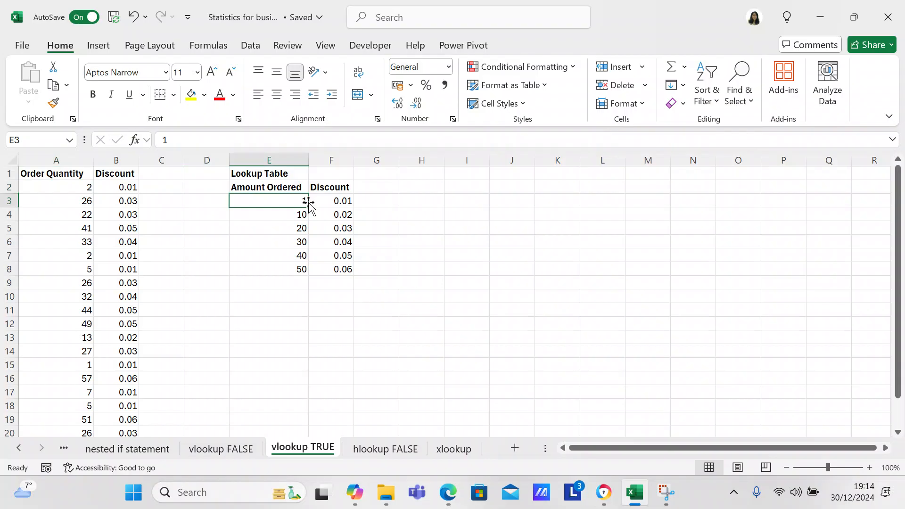
click(134, 186)
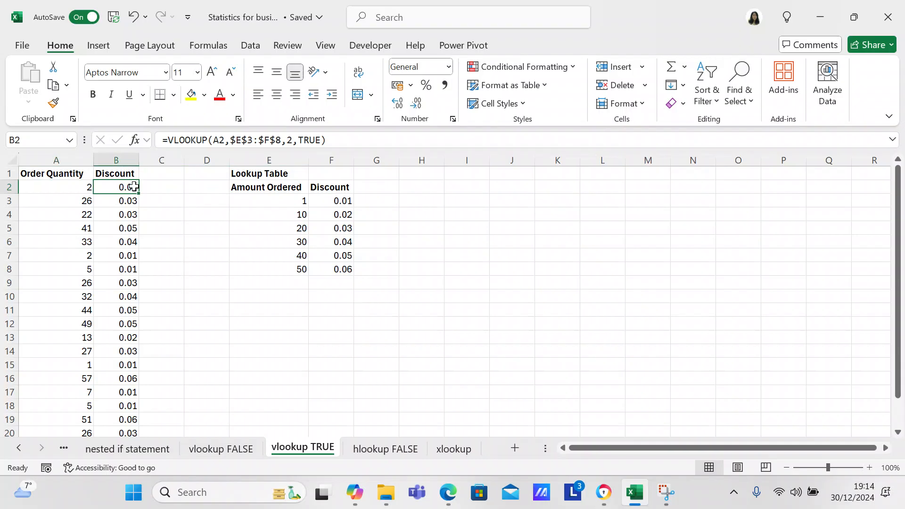
click(77, 185)
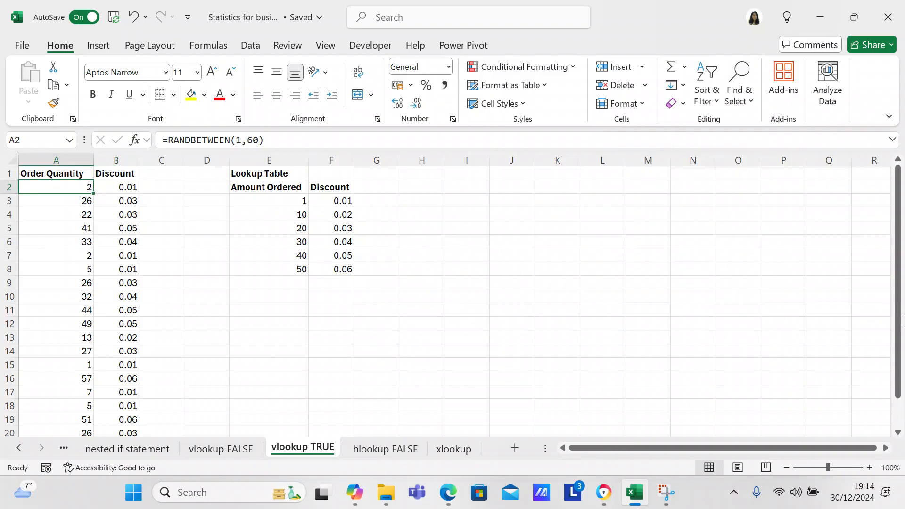
drag(904, 323, 900, 198)
Compare the approximate-match VLOOKUP formulas in Discount cells B2 through B6
click(133, 187)
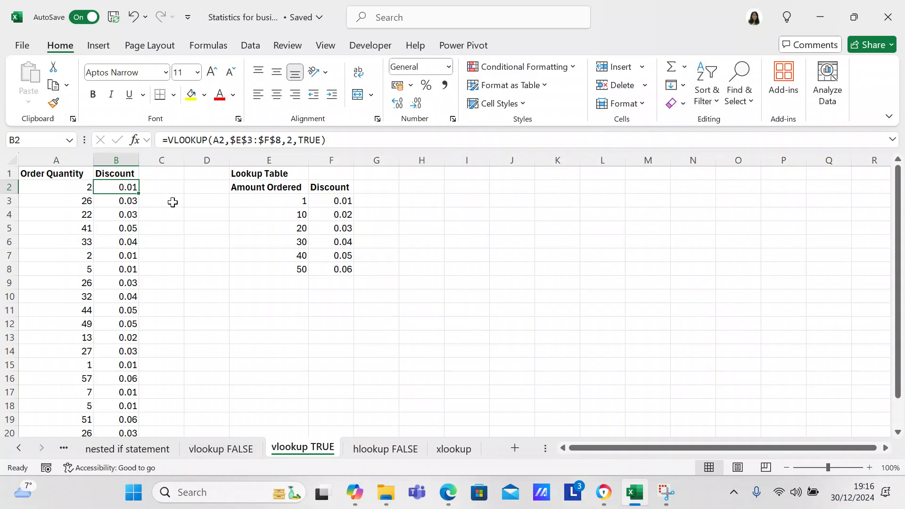
click(124, 198)
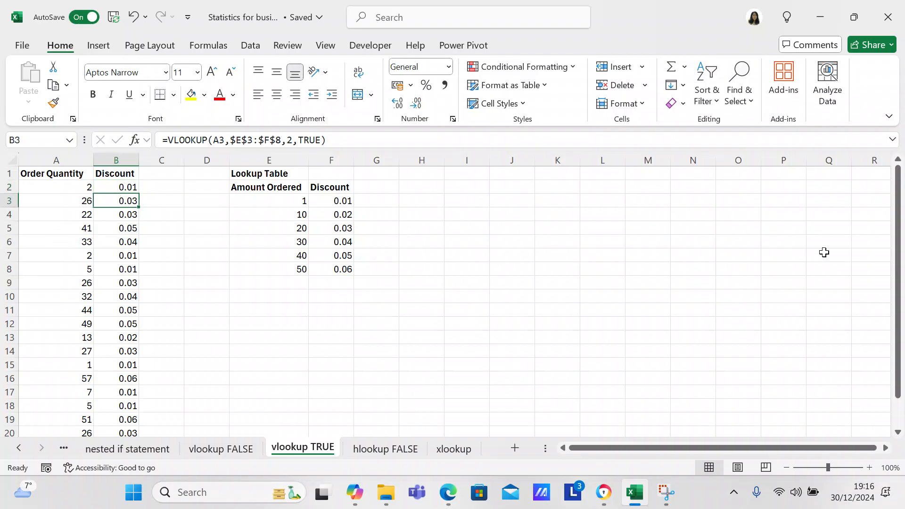
drag(897, 269, 883, 233)
click(134, 185)
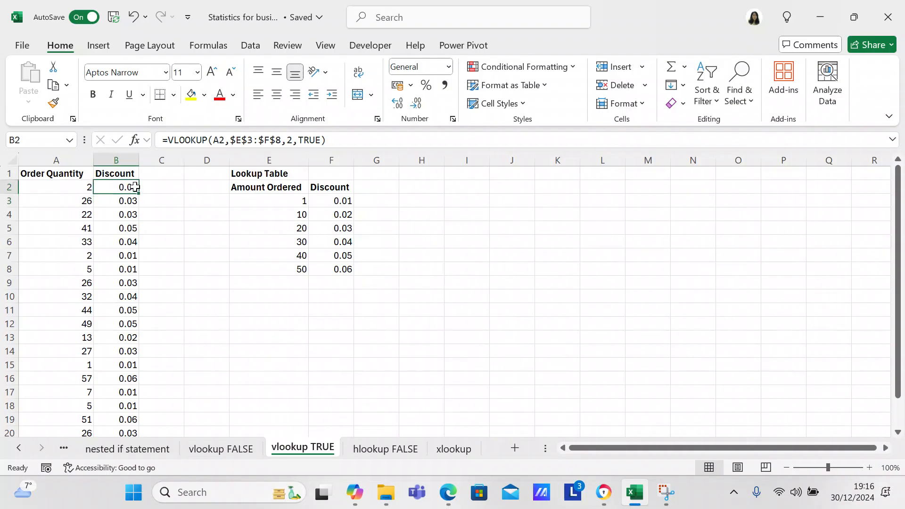
click(123, 204)
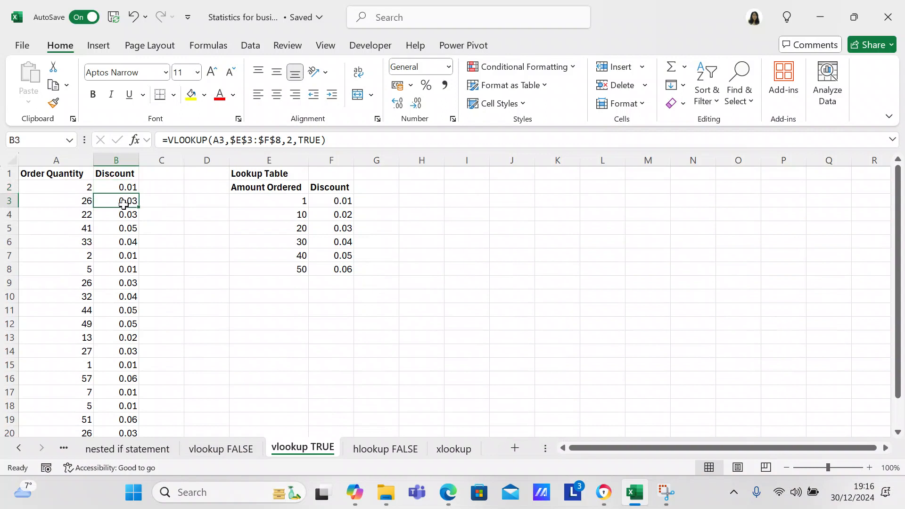
click(130, 215)
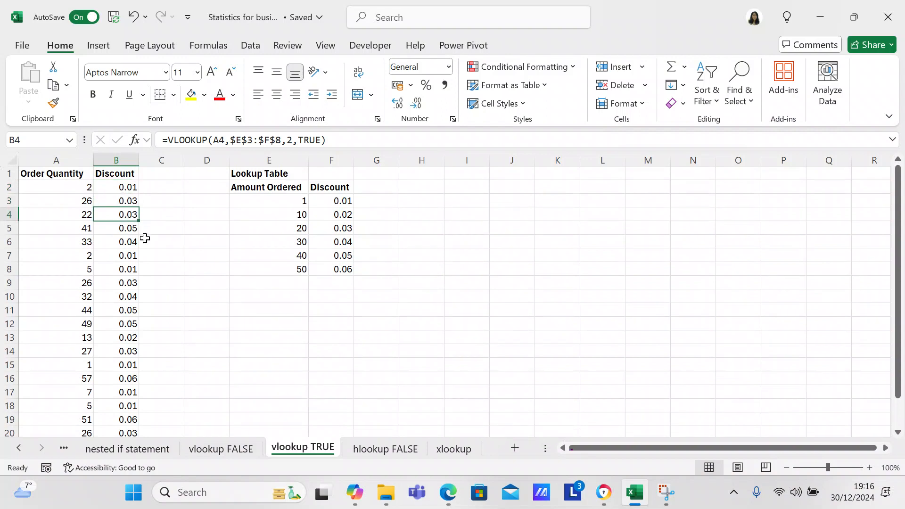
click(134, 228)
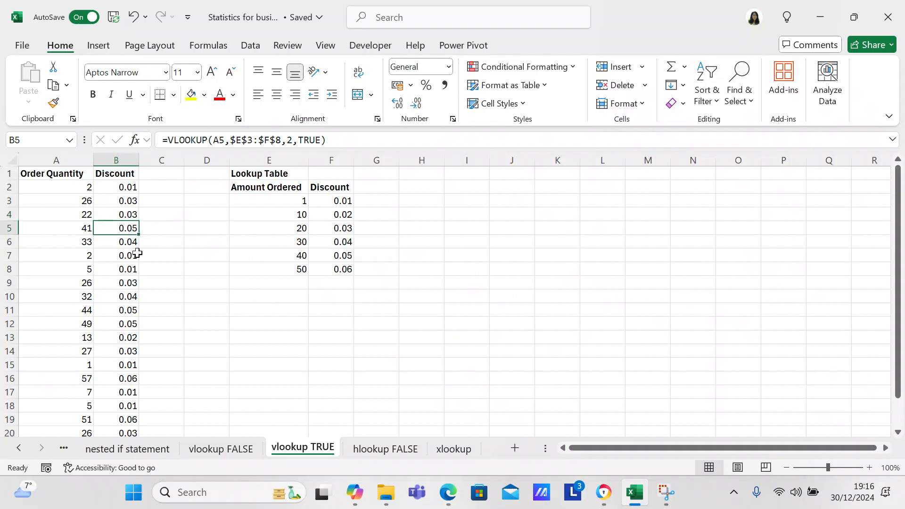
click(134, 240)
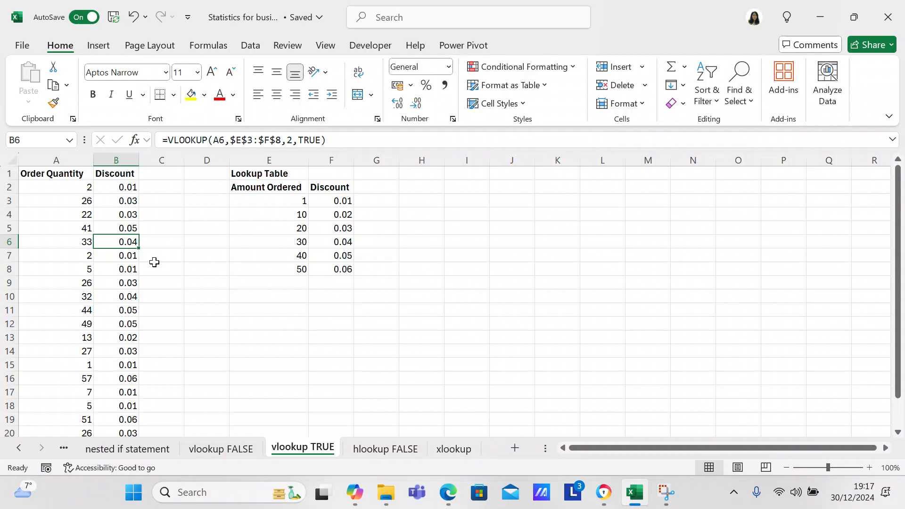
Open the hlookup FALSE sheet and examine the Order Quantity formula, the horizontal lookup table and the HLOOKUP formulas in Priority Star Rating cells C2 through C5
click(369, 449)
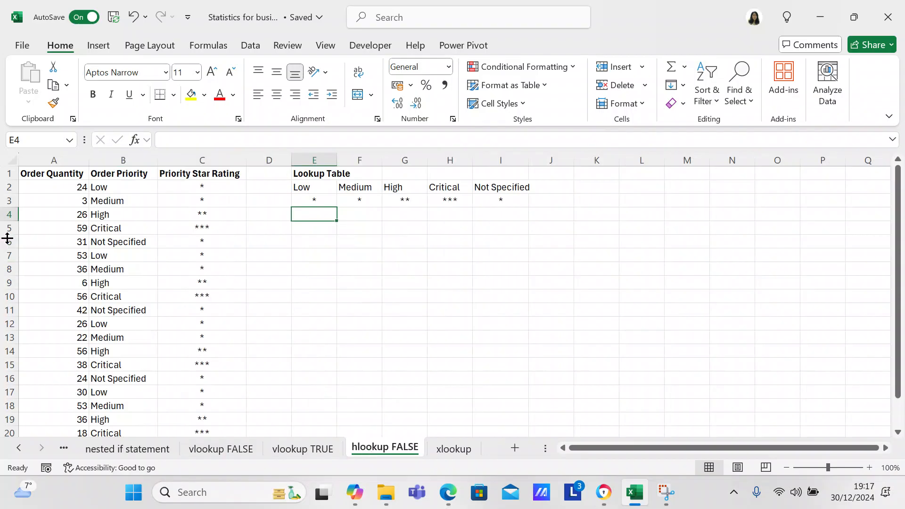
click(53, 193)
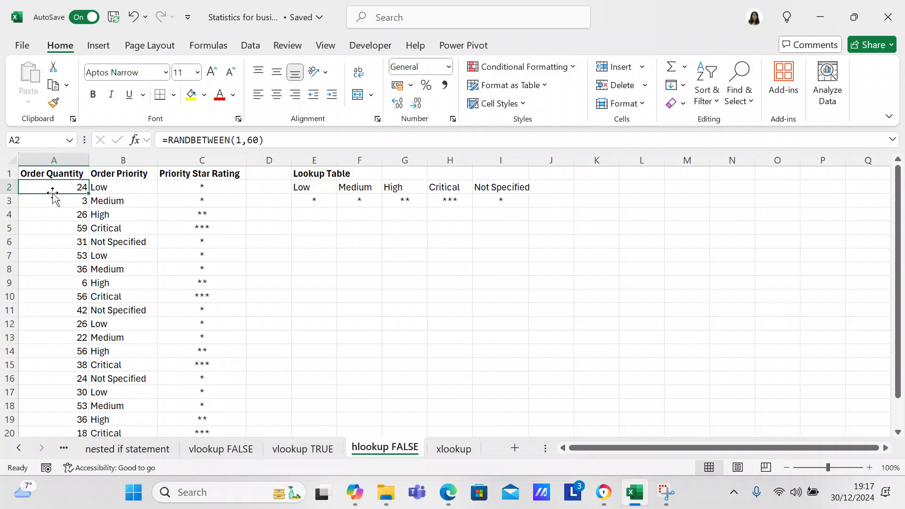
drag(898, 320, 901, 245)
click(234, 187)
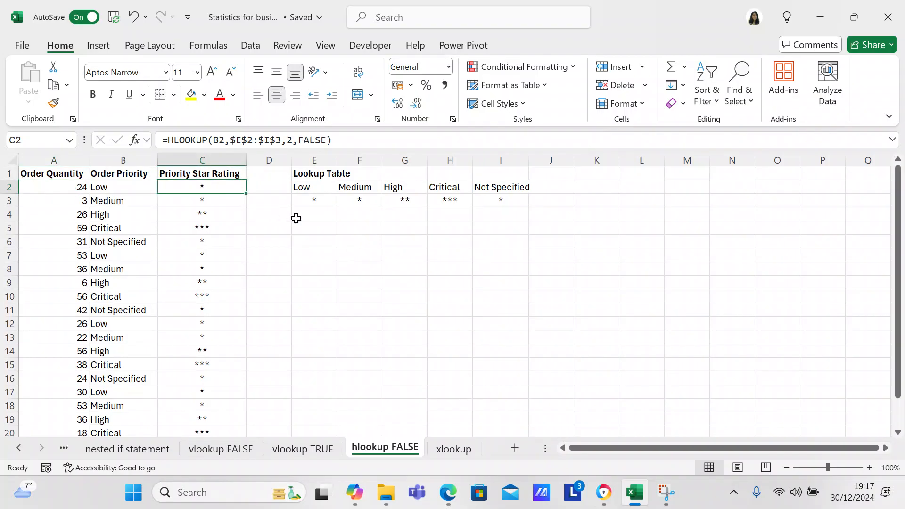
click(295, 218)
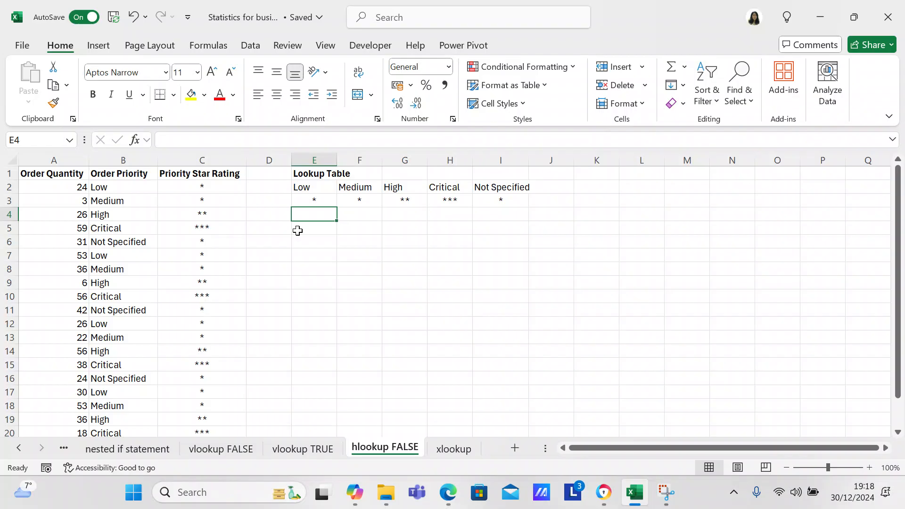
click(220, 185)
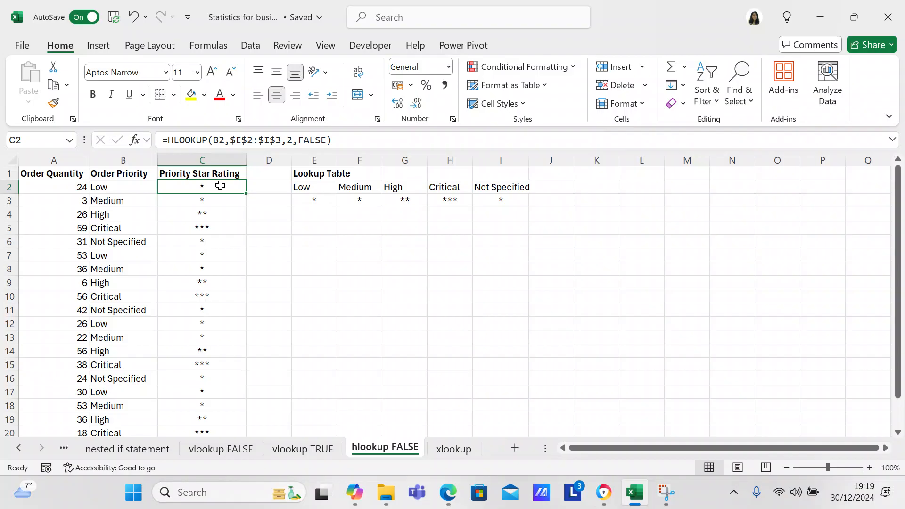
key(Down)
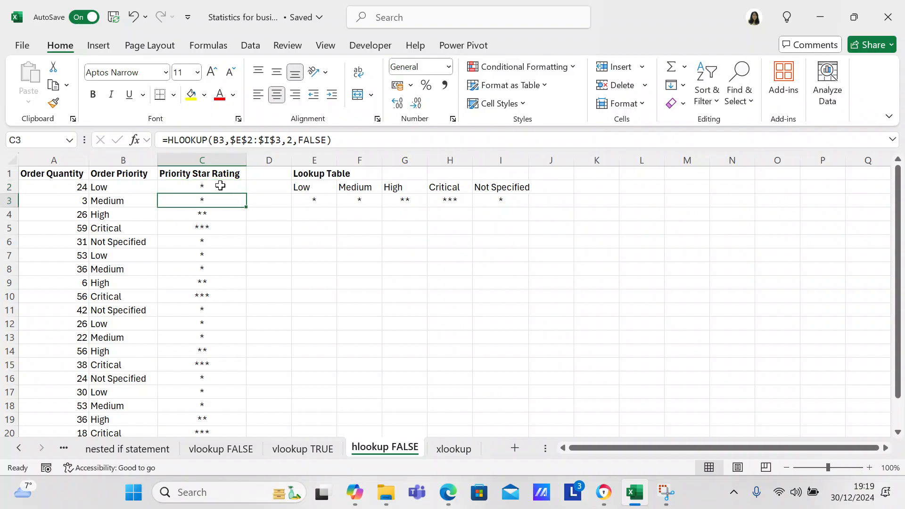
key(Down)
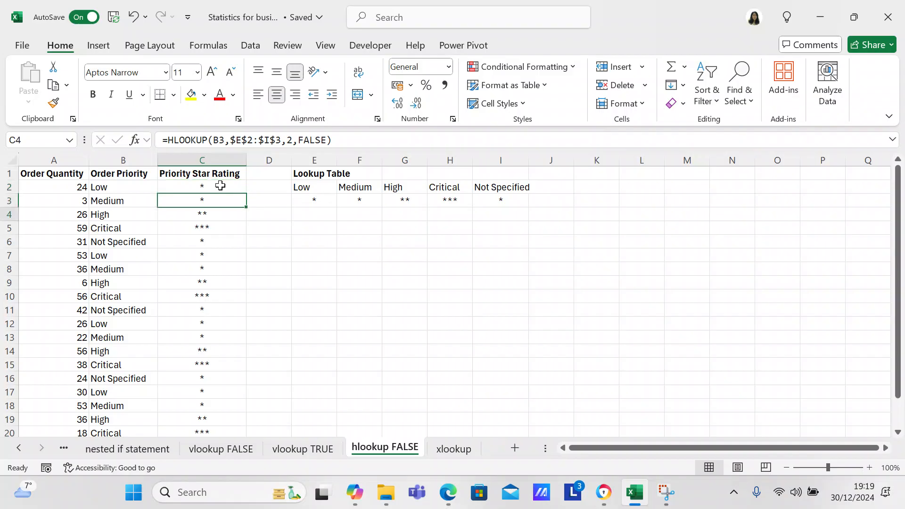
key(Down)
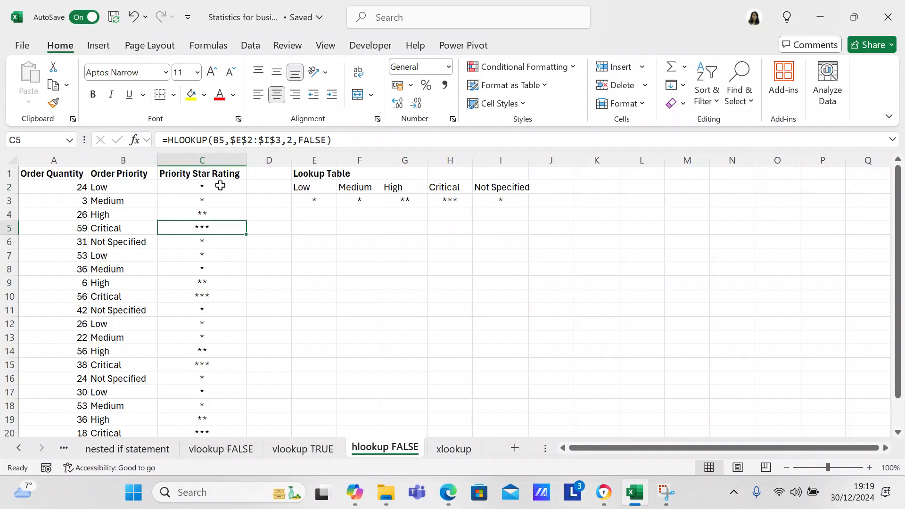
Examine the HLOOKUP formula in C6 and the Abbreviation and Prefix values on the xlookup sheet, covering C2 through C11
key(Down)
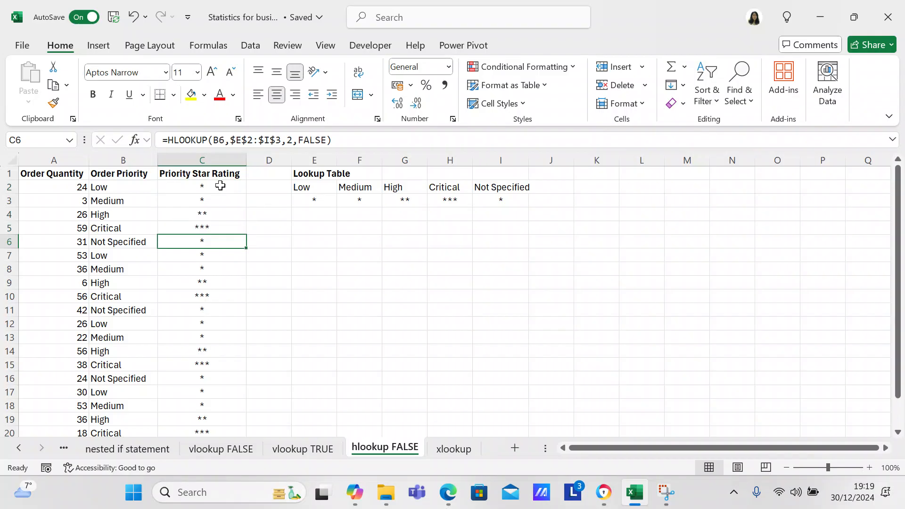
click(454, 449)
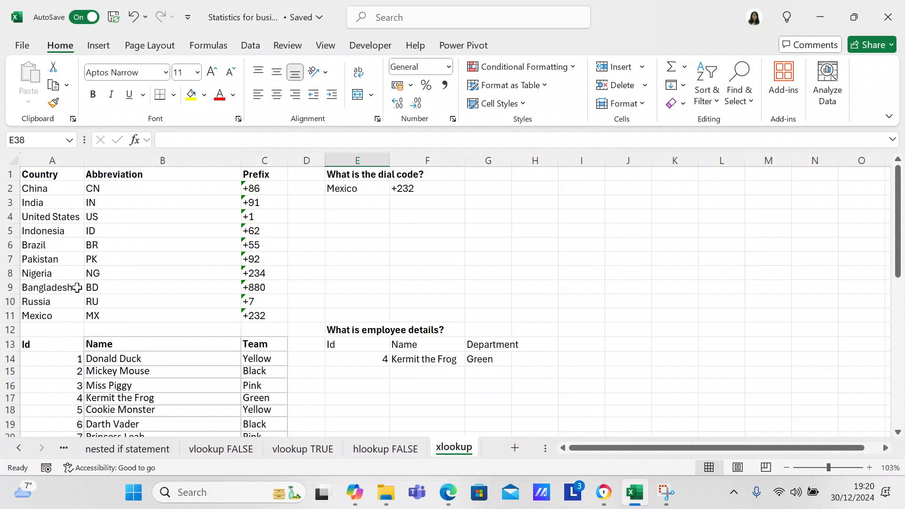
click(143, 188)
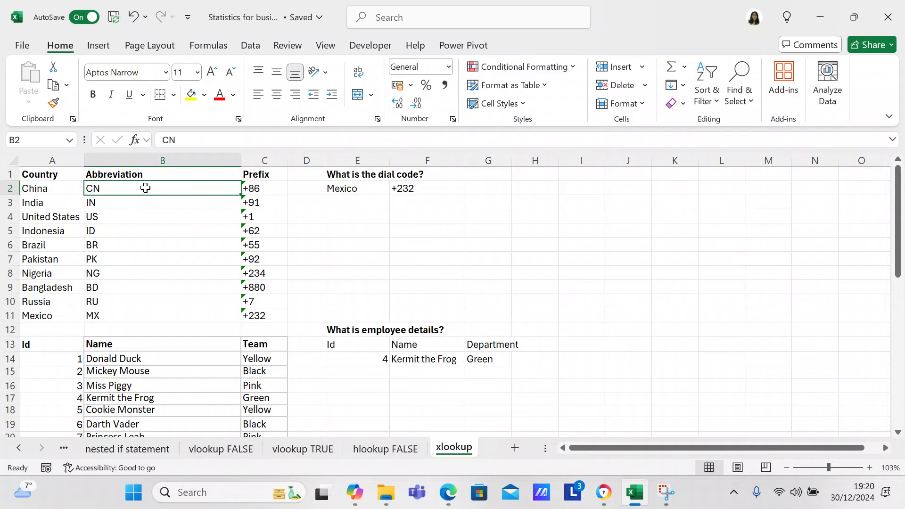
click(249, 185)
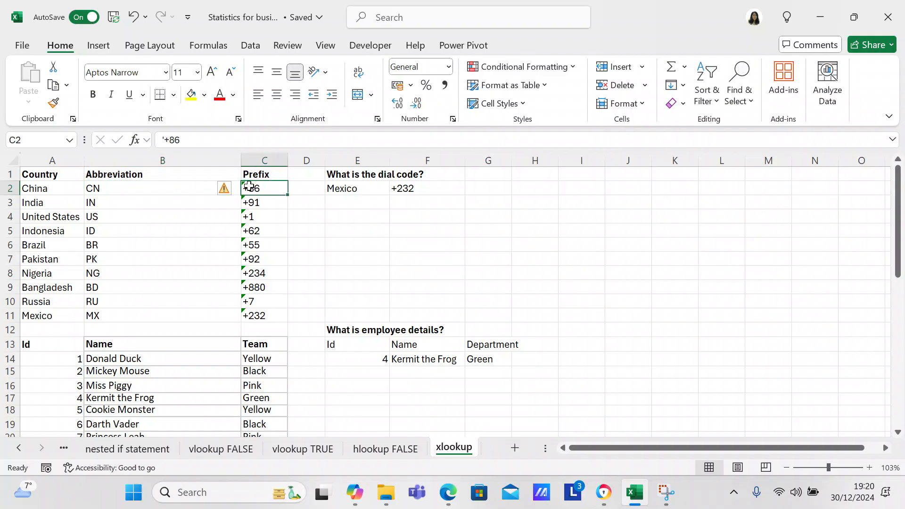
key(Down)
key(Down)
key(Down)
key(Down)
key(Down)
key(Down)
key(Down)
key(Down)
key(Down)
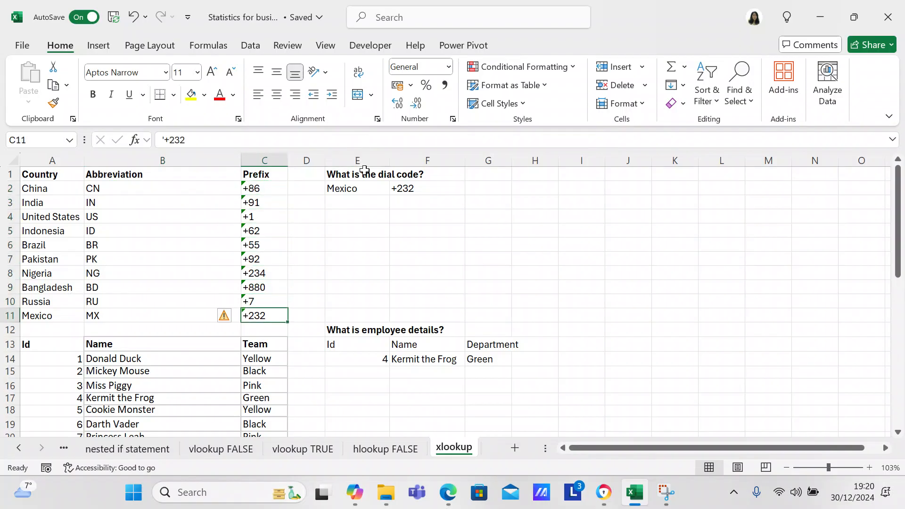
Examine the dial code lookup's country in E2 and the XLOOKUP formula in F2
click(355, 205)
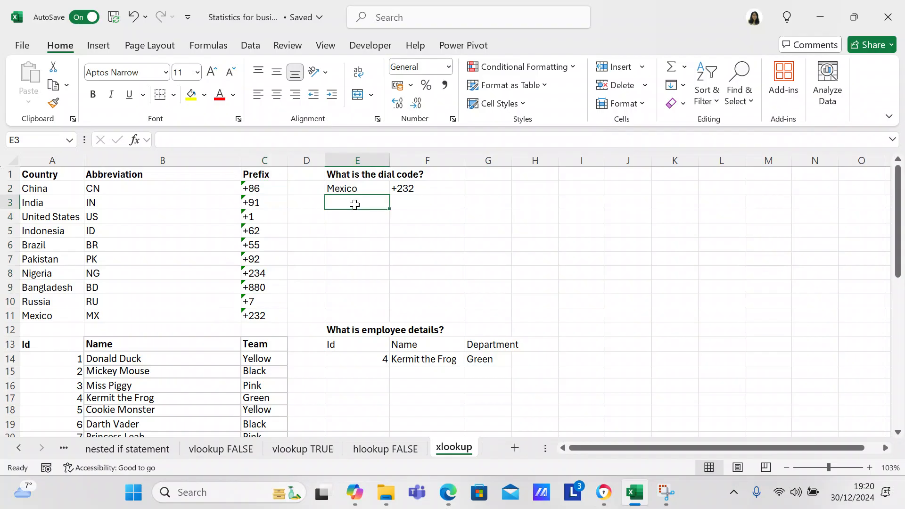
click(350, 189)
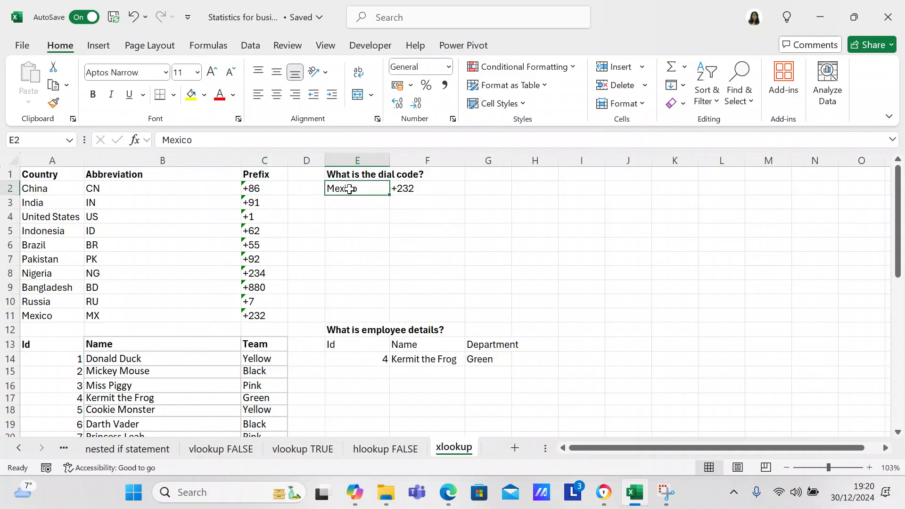
click(399, 187)
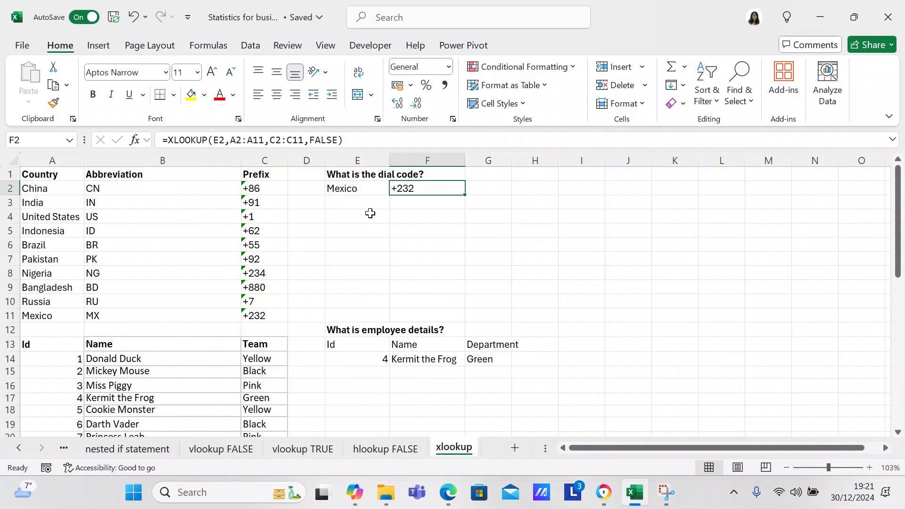
Test the dial code lookup with United States as the country in E2
click(356, 189)
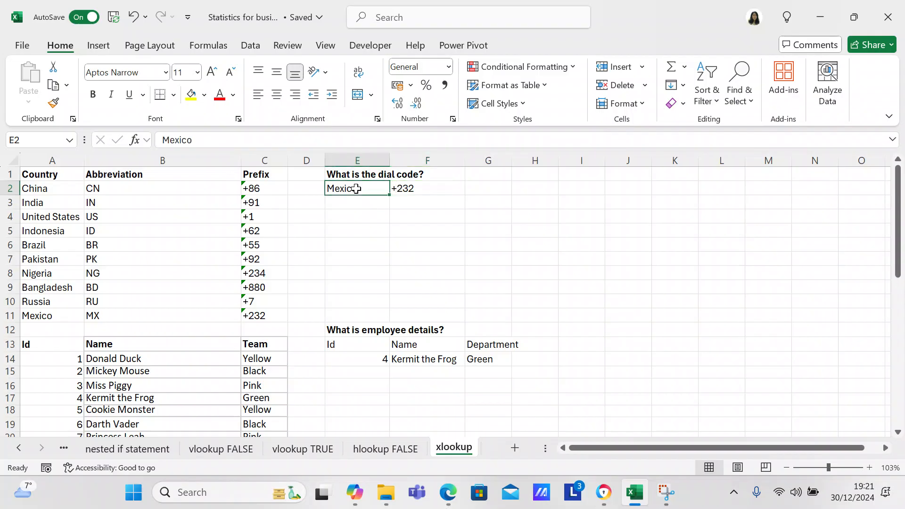
text(United States)
key(Return)
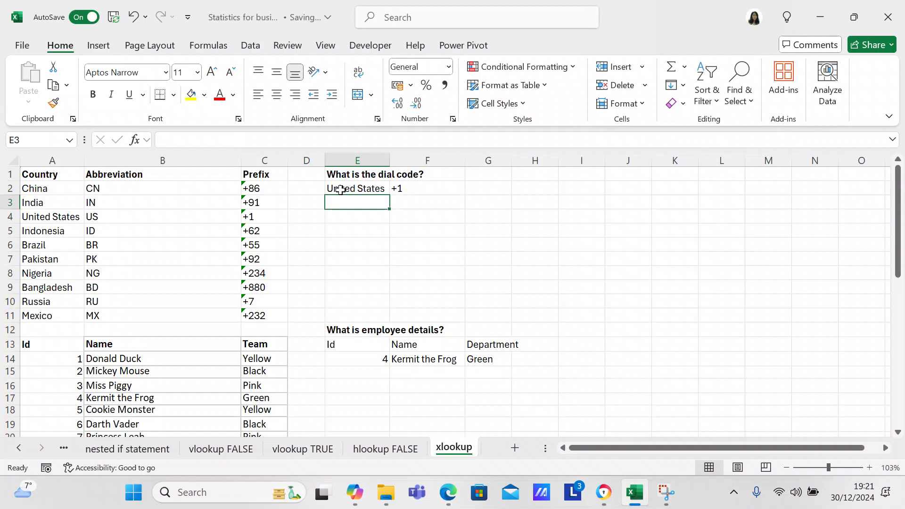
Set the dial code lookup's country in E2 to Pakistan
click(340, 187)
double_click(340, 187)
text(Pakistan)
key(Return)
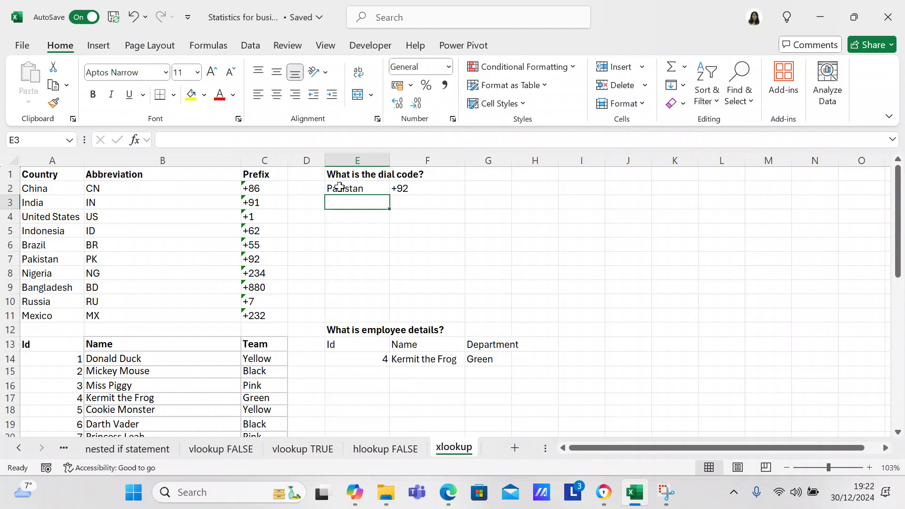
Examine the employee table's Id entries in A14 and A15, and the employee details lookup's Id in E14 and XLOOKUP formula in F14
drag(899, 219, 898, 282)
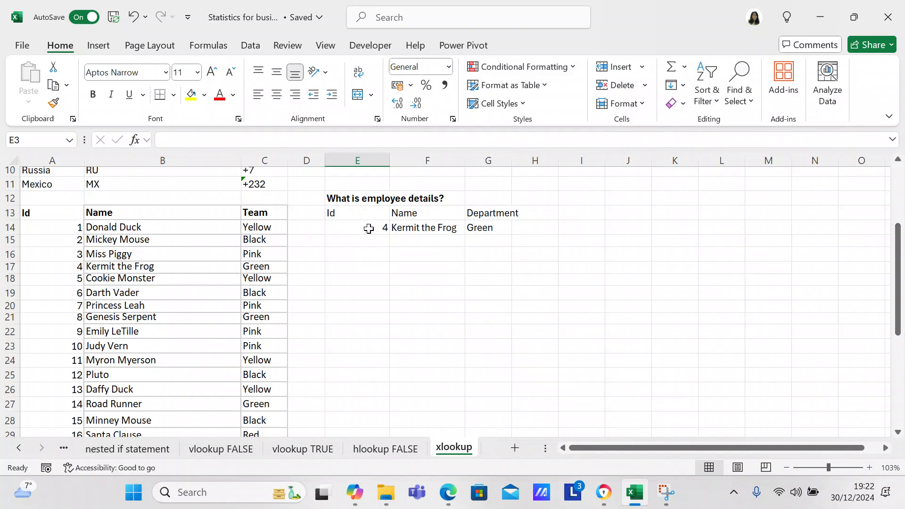
click(59, 227)
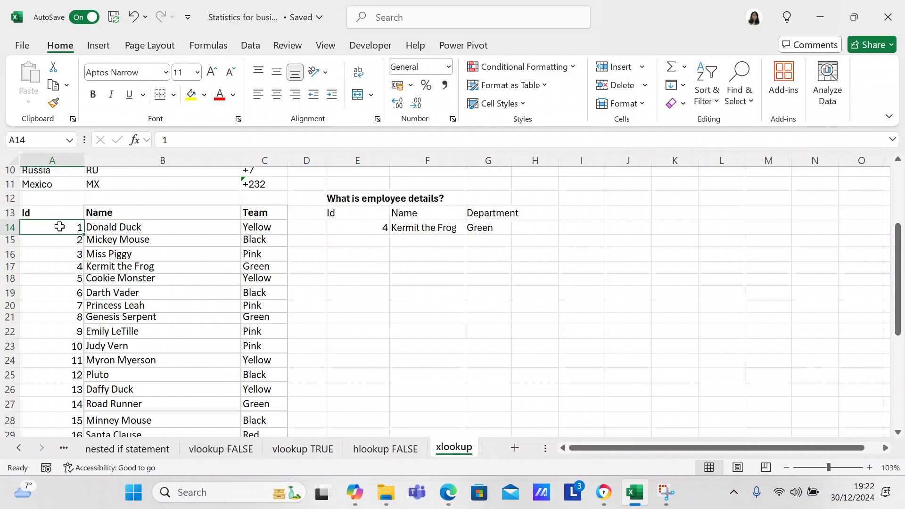
click(61, 240)
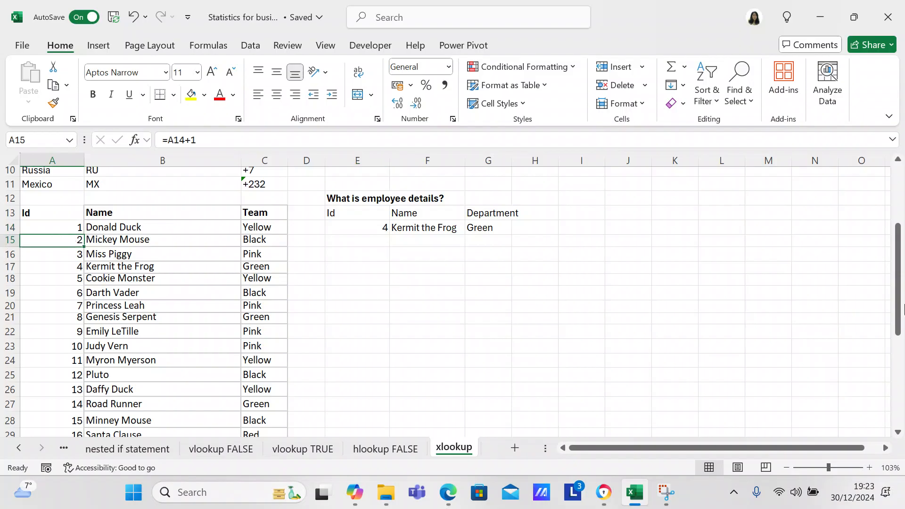
drag(902, 314, 904, 273)
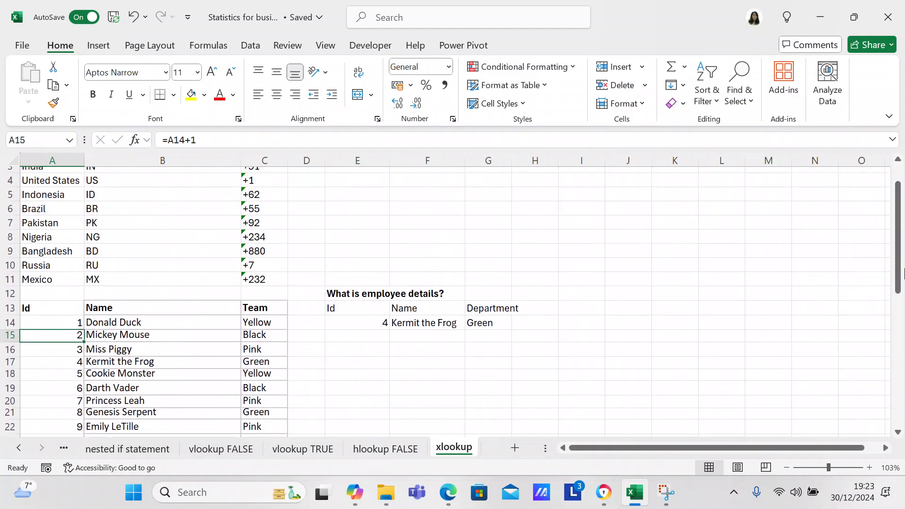
click(384, 323)
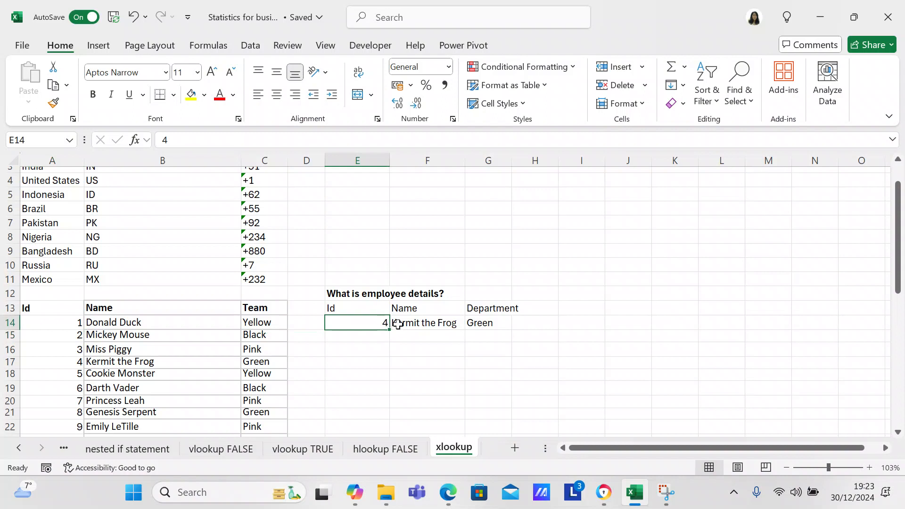
click(399, 324)
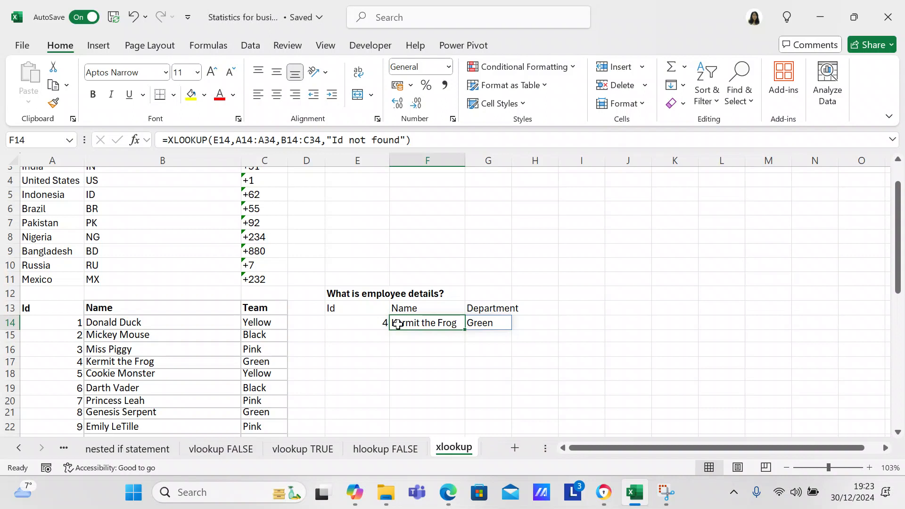
Test the employee details lookup with Id 25 and Id 6 in E14
click(368, 325)
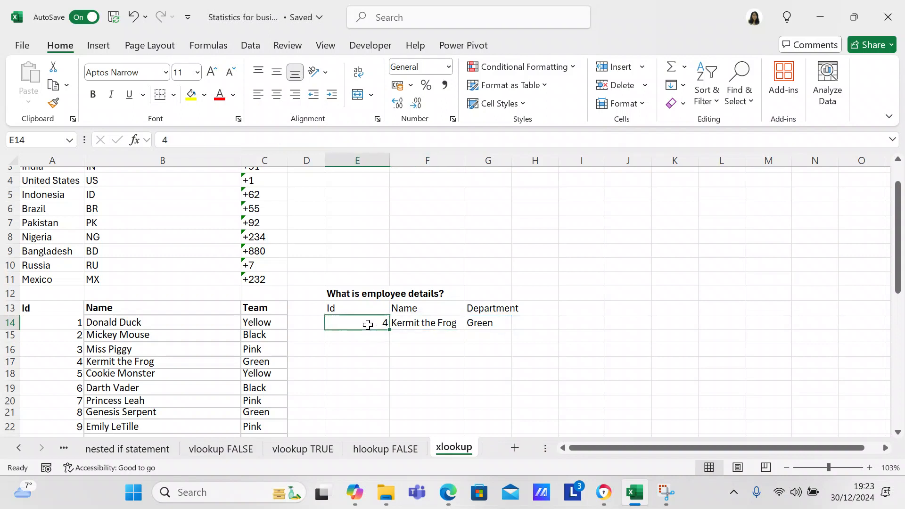
text(25)
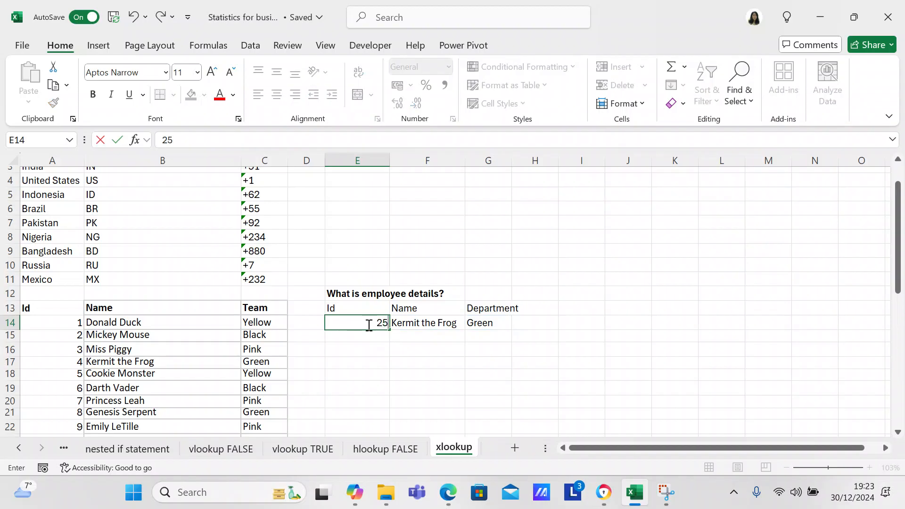
key(Return)
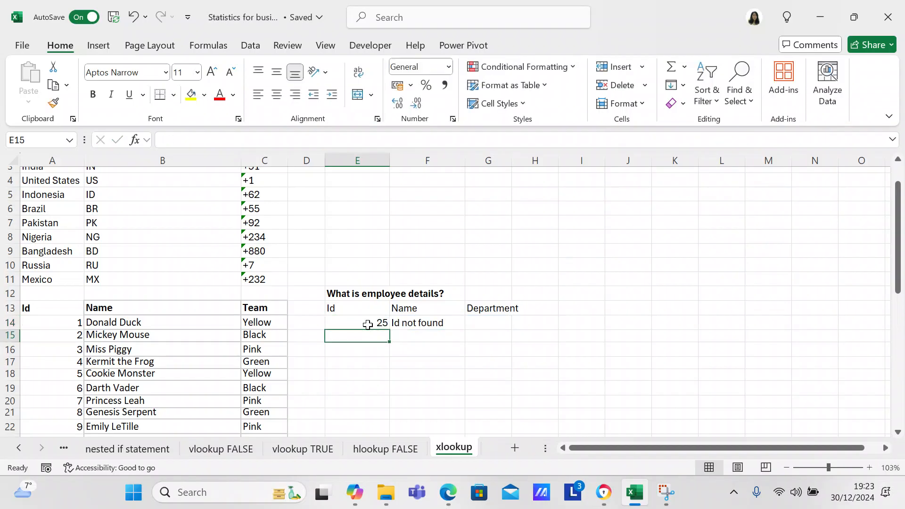
click(369, 323)
text(6)
key(Return)
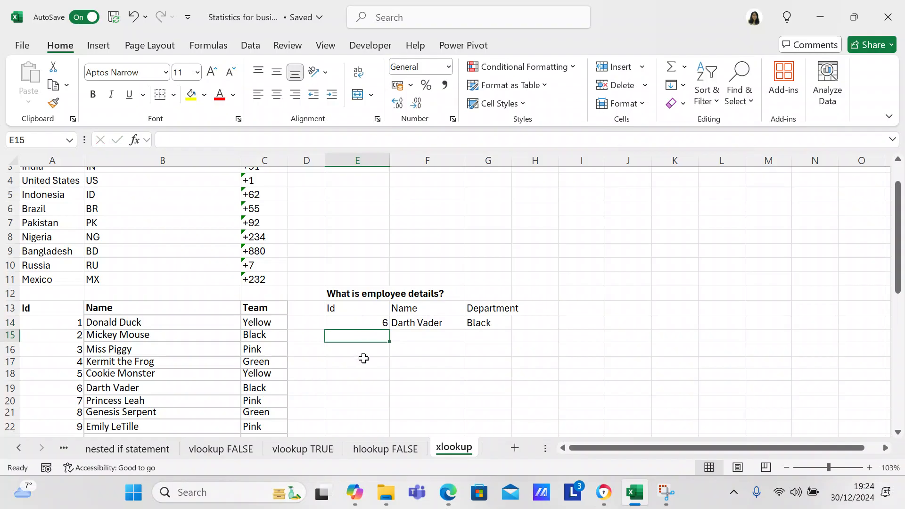
Set the employee details lookup's Id in E14 to 7
click(362, 322)
text(7)
key(Return)
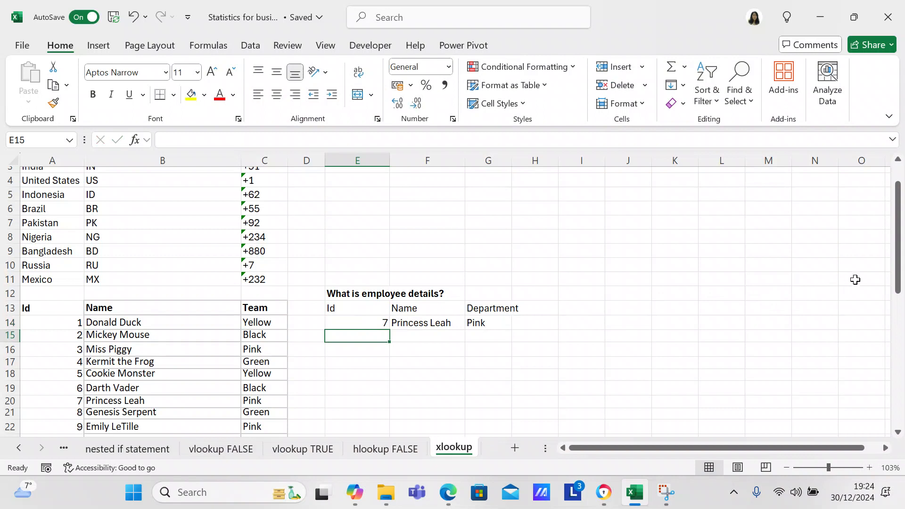
Examine the Tax Rate and Income table's first row, the lookup income in E37 and the tax rate XLOOKUP formula in F37
drag(894, 275, 870, 429)
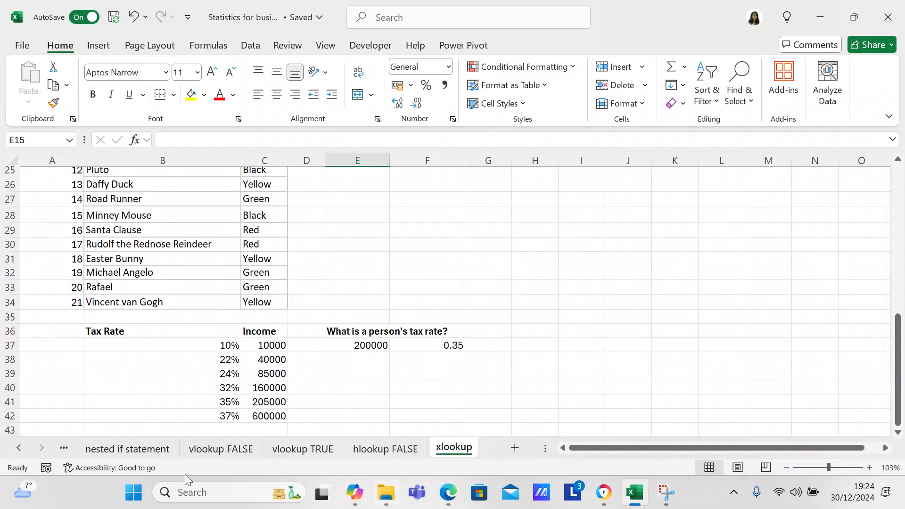
click(193, 344)
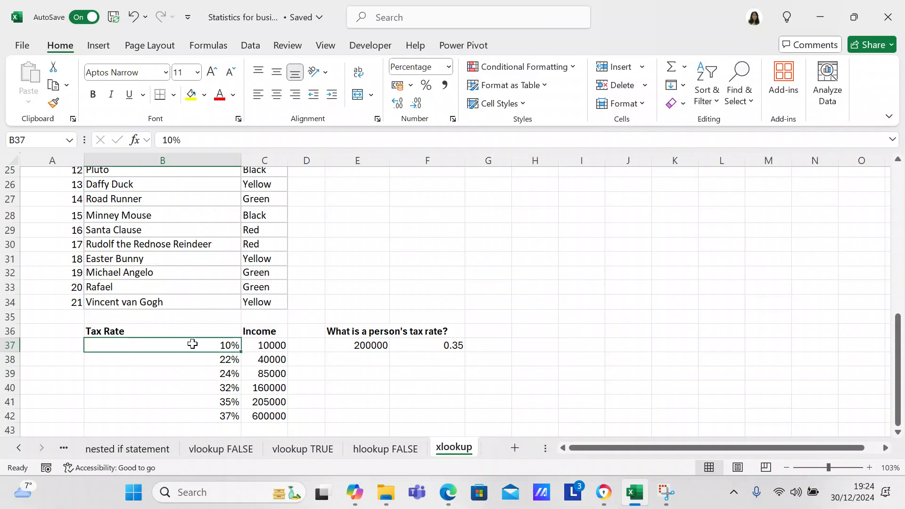
click(264, 344)
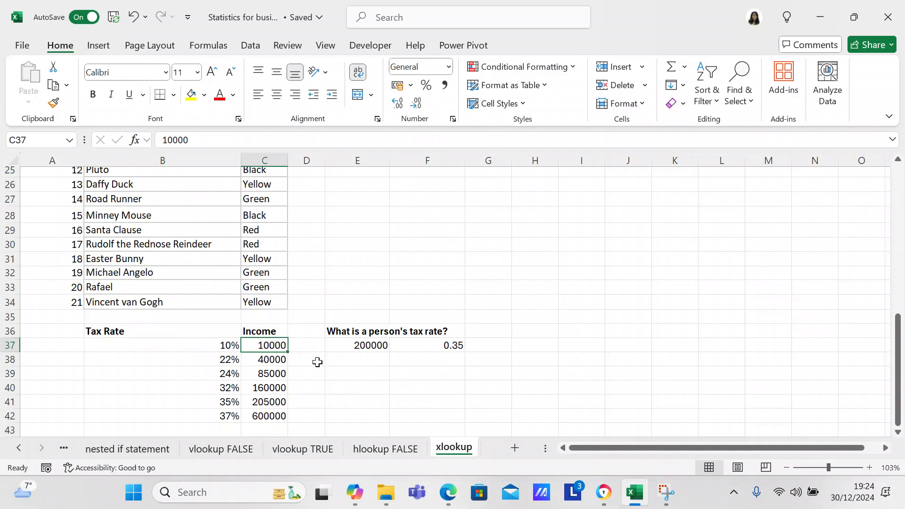
click(348, 344)
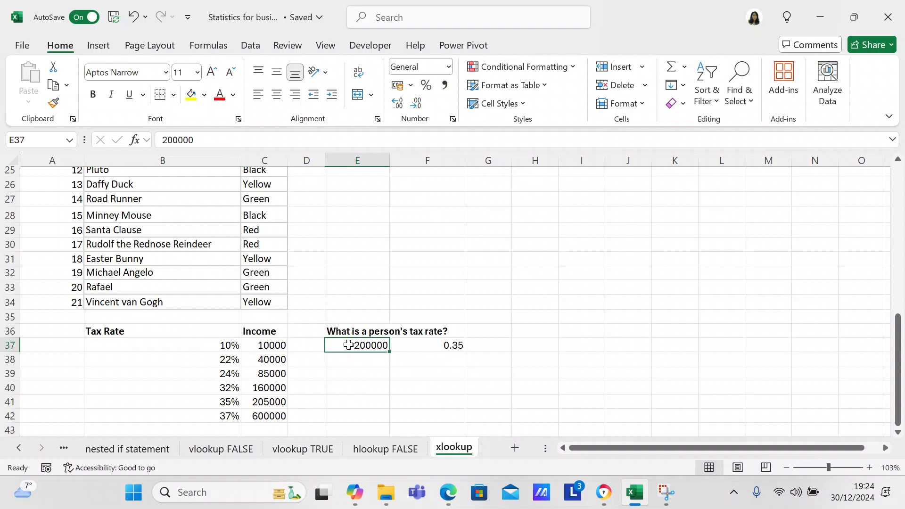
click(407, 346)
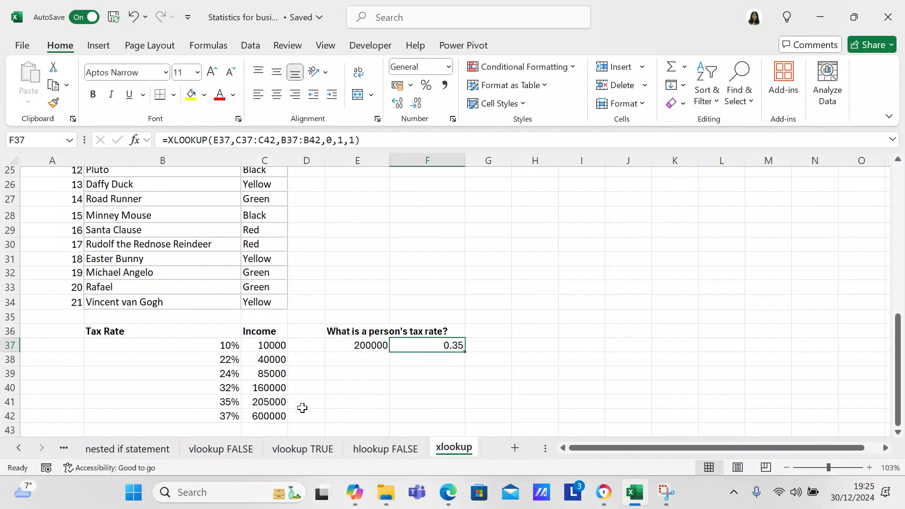
Test the tax rate lookup with incomes of 500000 and 700000 in E37
click(369, 345)
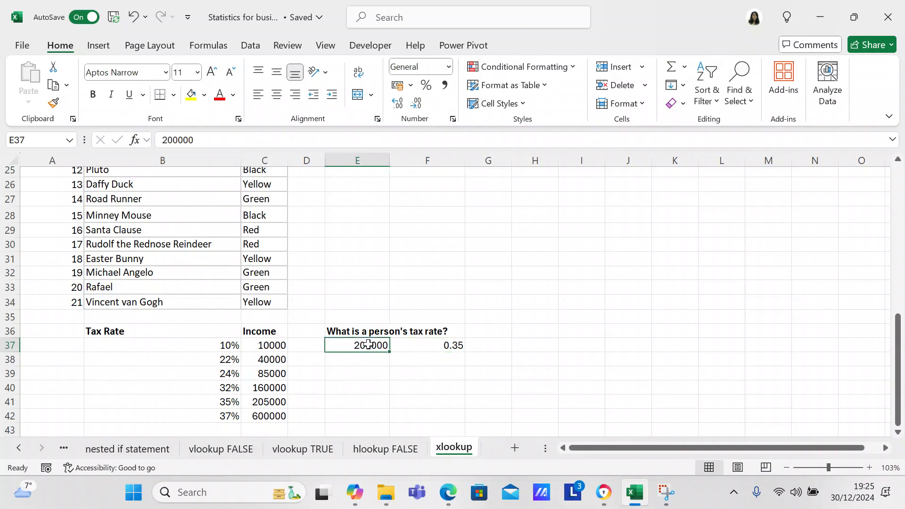
text(500000)
key(Return)
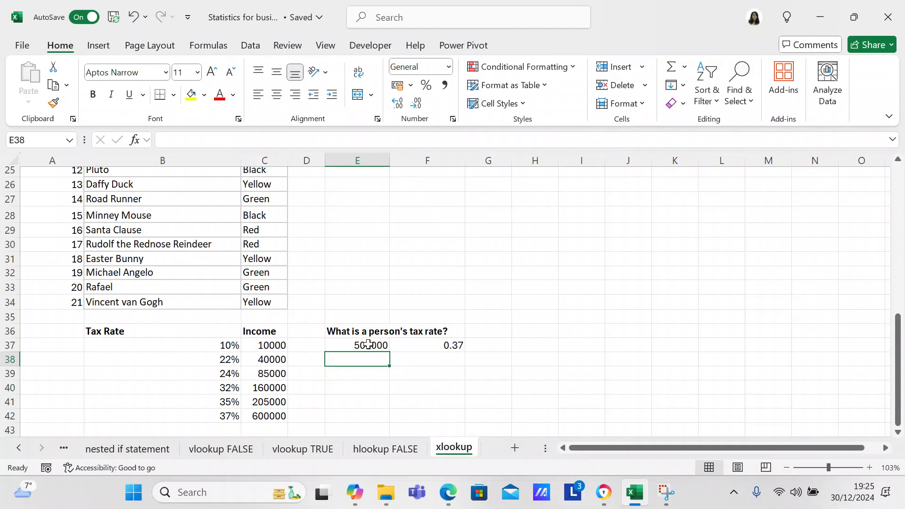
click(335, 347)
text(700)
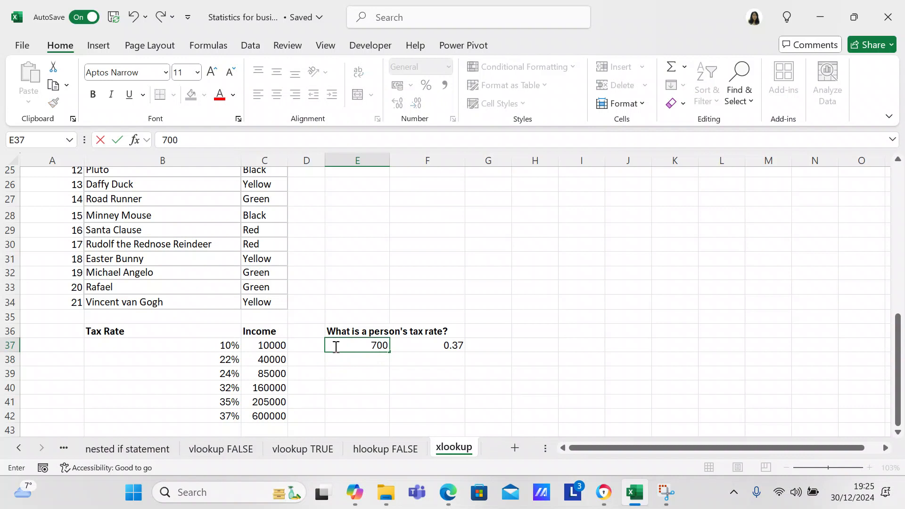
text(000)
key(Return)
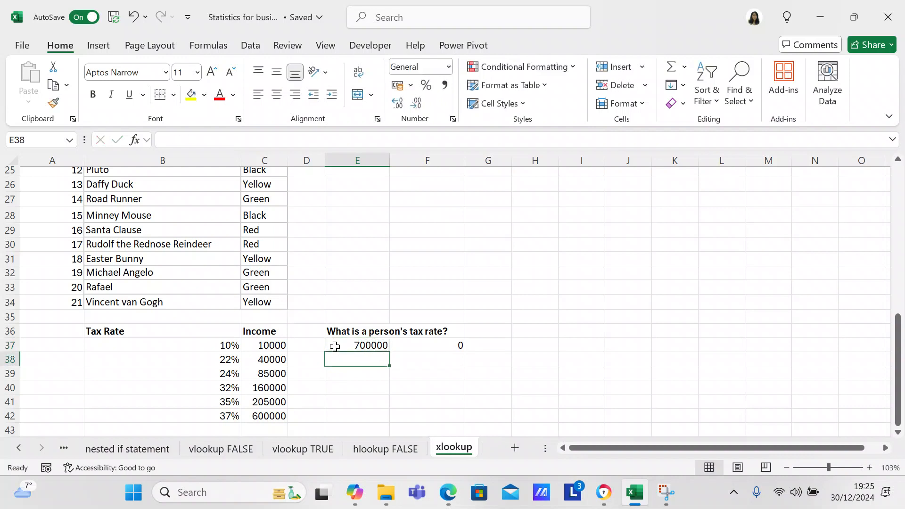
Test the tax rate lookup with incomes of 5000 and 600001 in E37
click(336, 347)
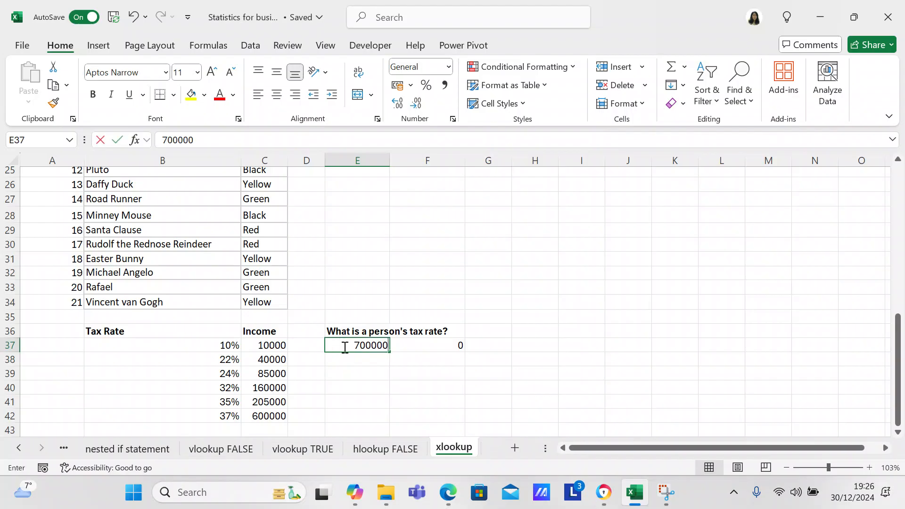
text(5000)
key(Return)
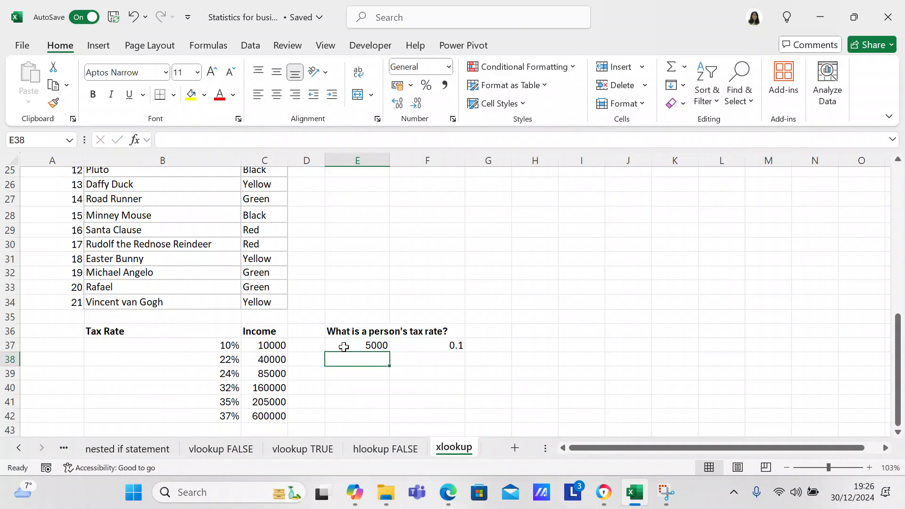
click(344, 347)
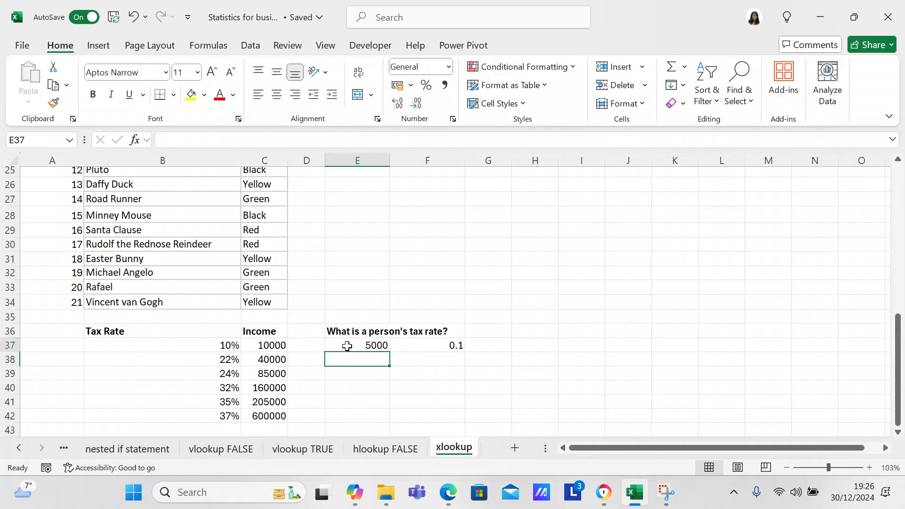
text(60)
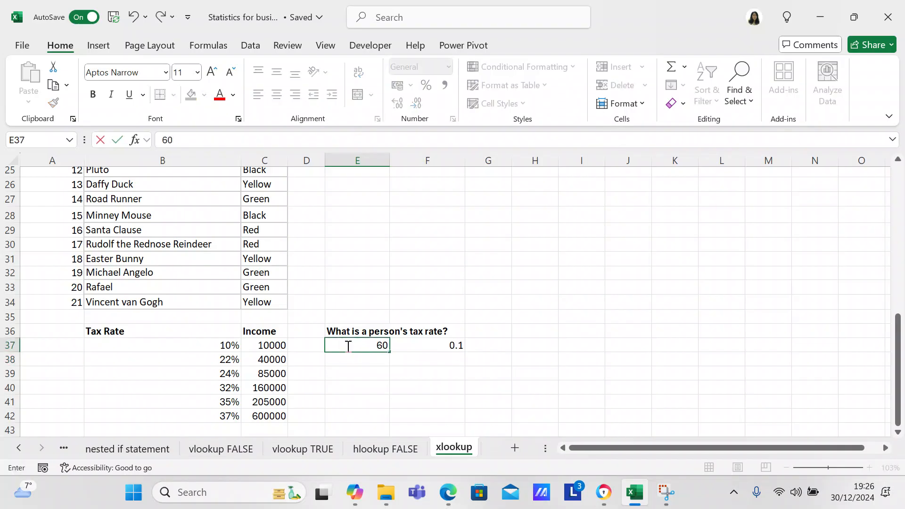
text(00001)
key(Return)
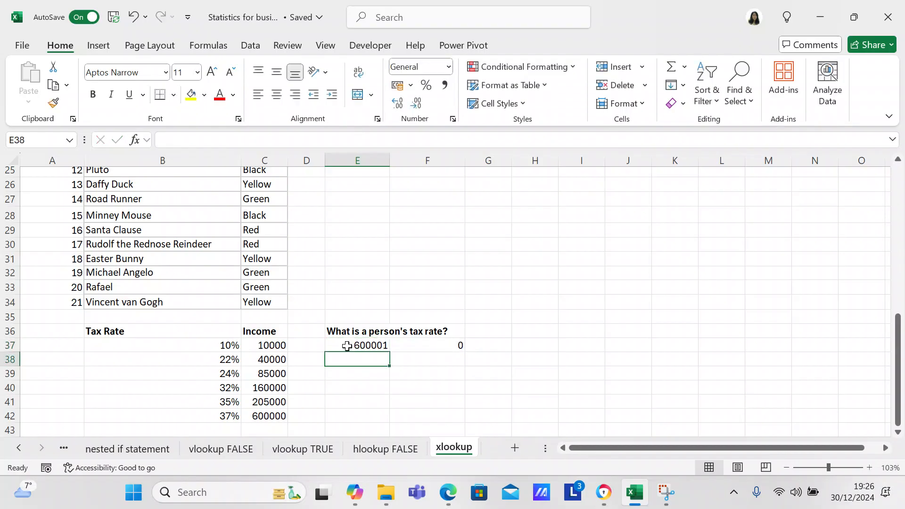
Set the tax rate lookup's income in E37 to 600000
click(348, 345)
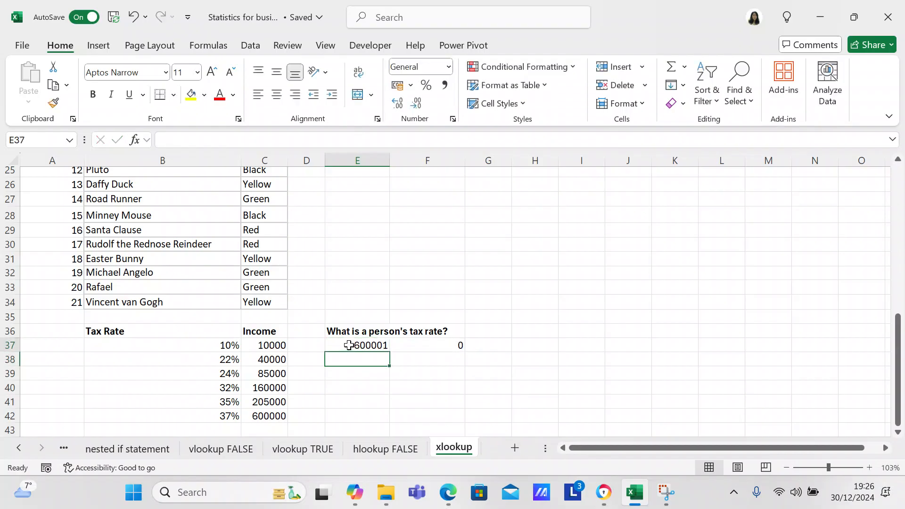
text(6000)
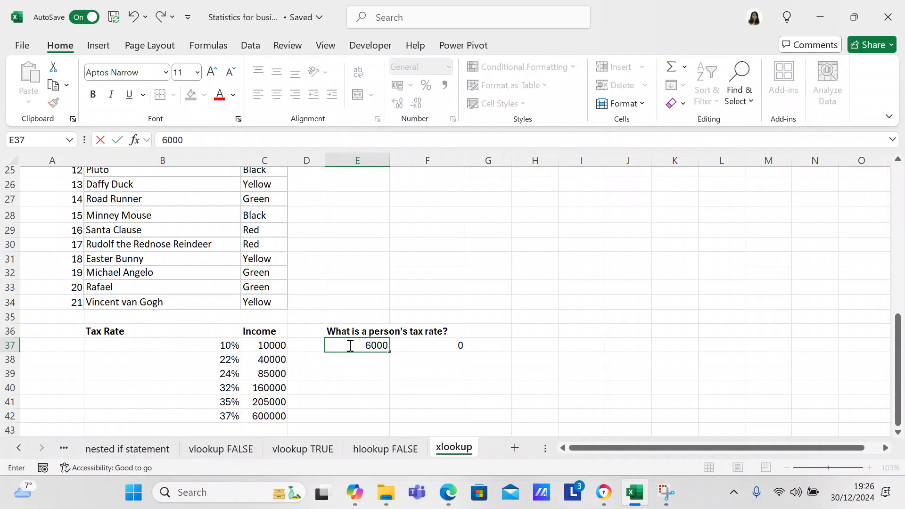
text(00)
key(Return)
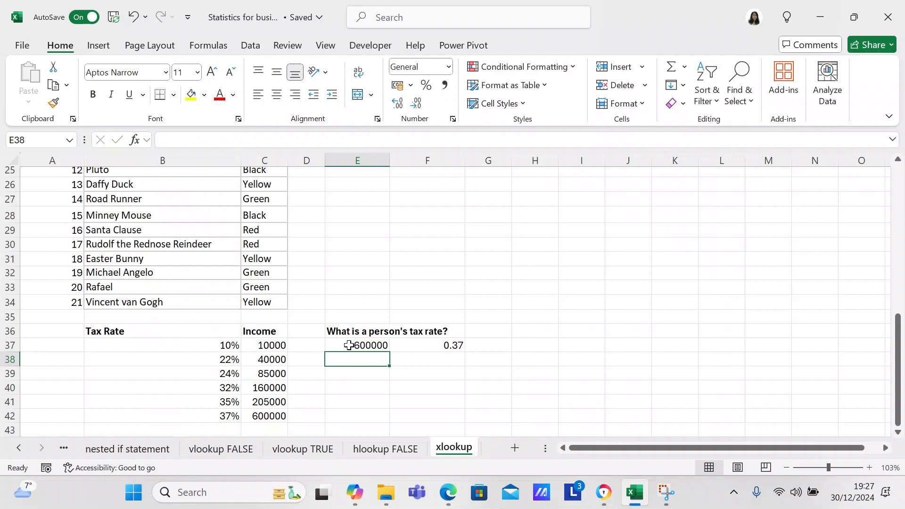
drag(897, 401, 900, 113)
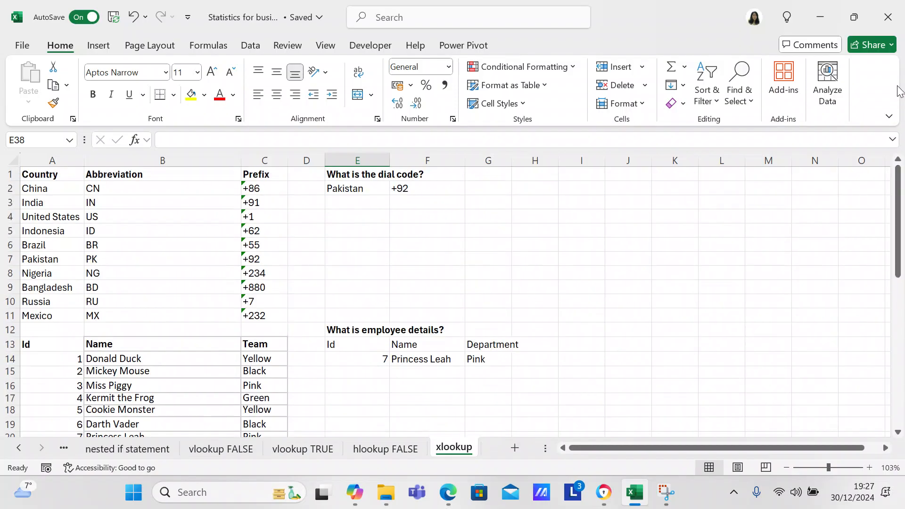